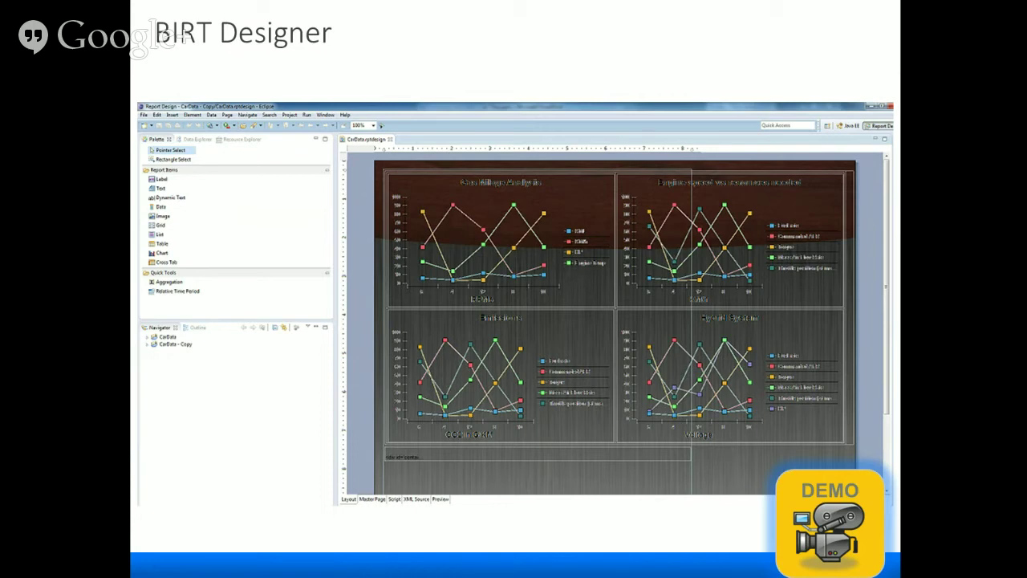
Step: Switch from the presentation slides to the blank WebinarDemo report design in Eclipse
key(alt+Tab)
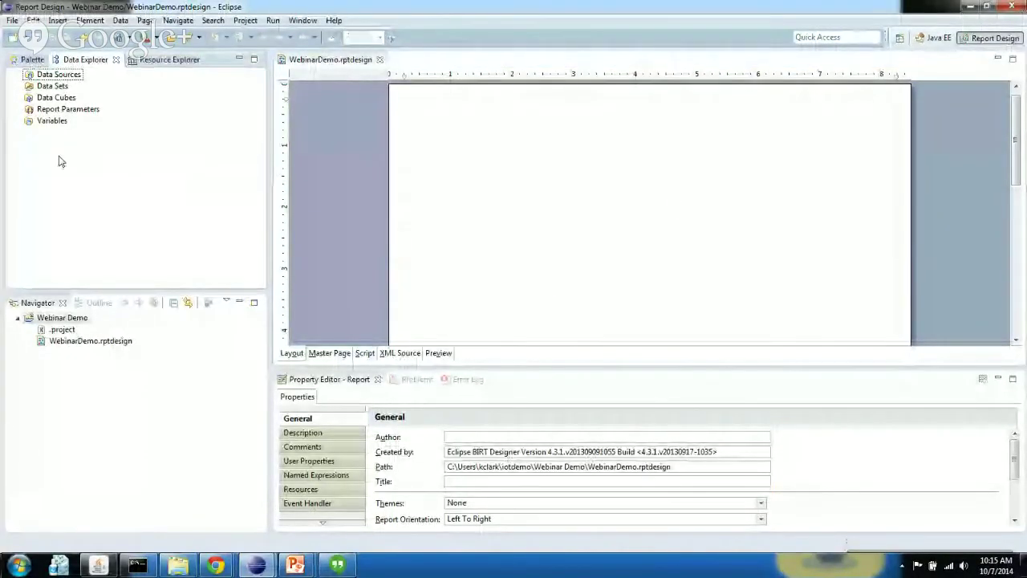
Step: Create a Classic Models Inc. Sample Database data source named 'Data Source'
click(50, 74)
right_click(50, 77)
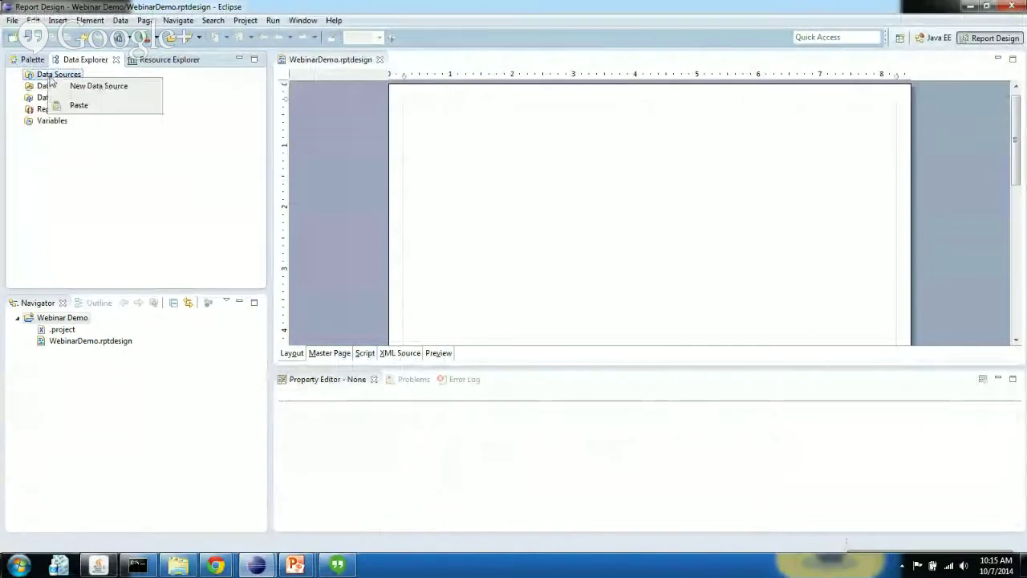
click(68, 87)
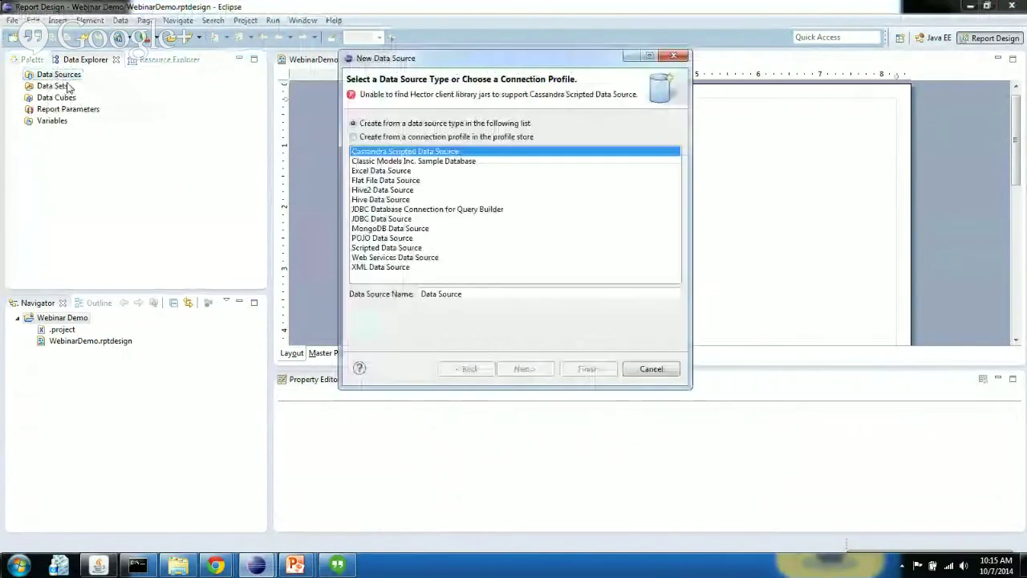
click(406, 162)
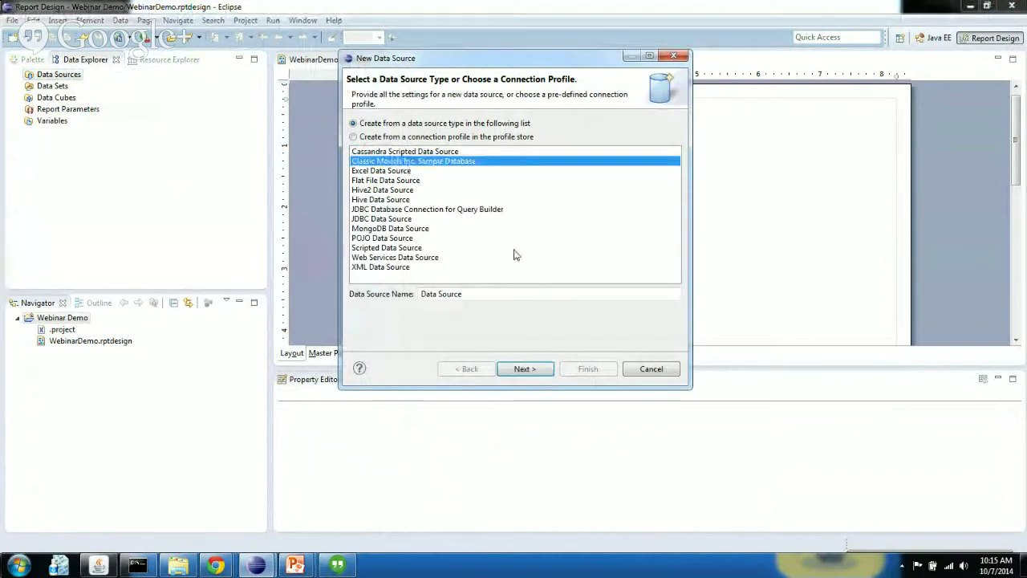
click(525, 374)
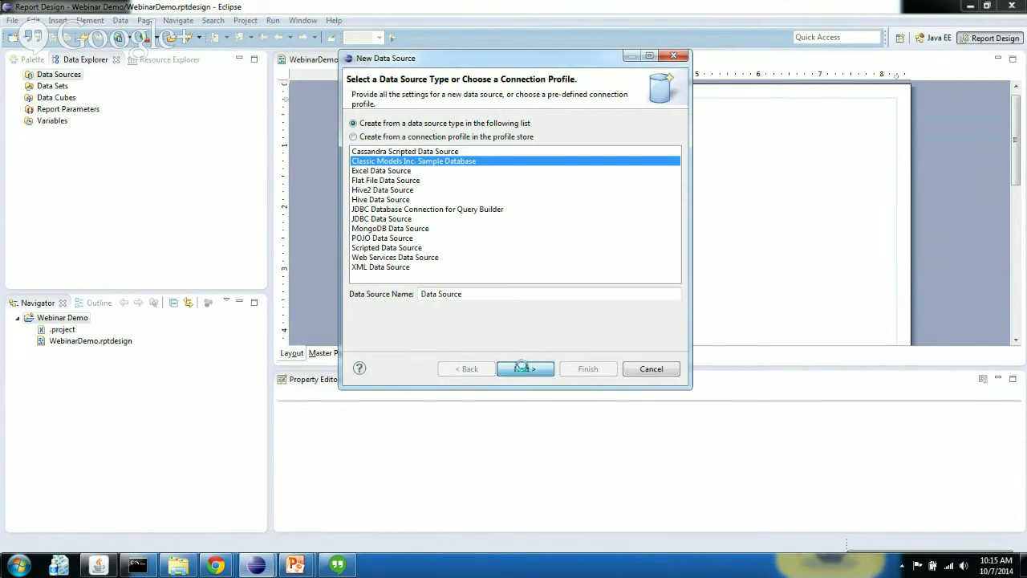
click(523, 370)
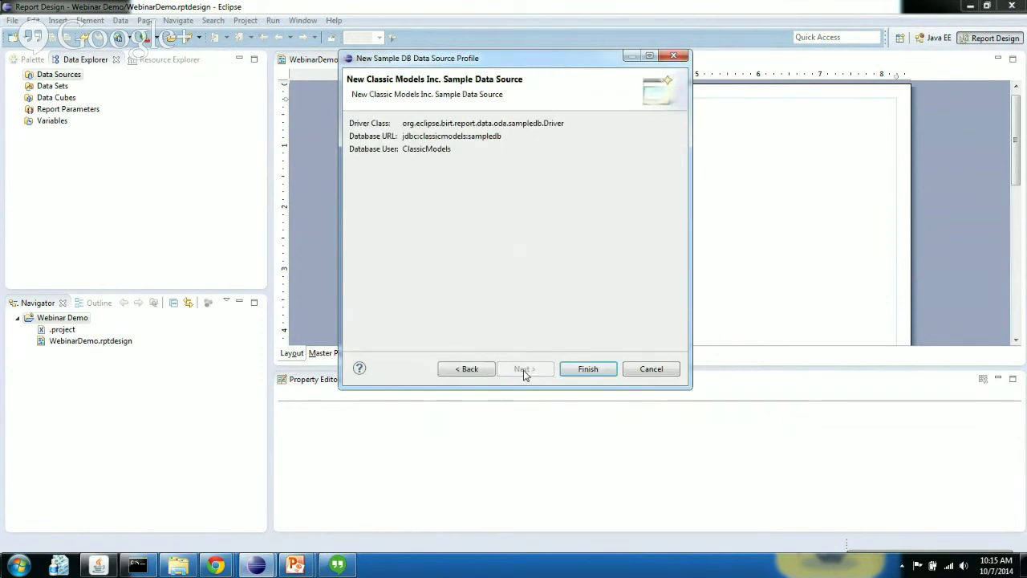
click(592, 369)
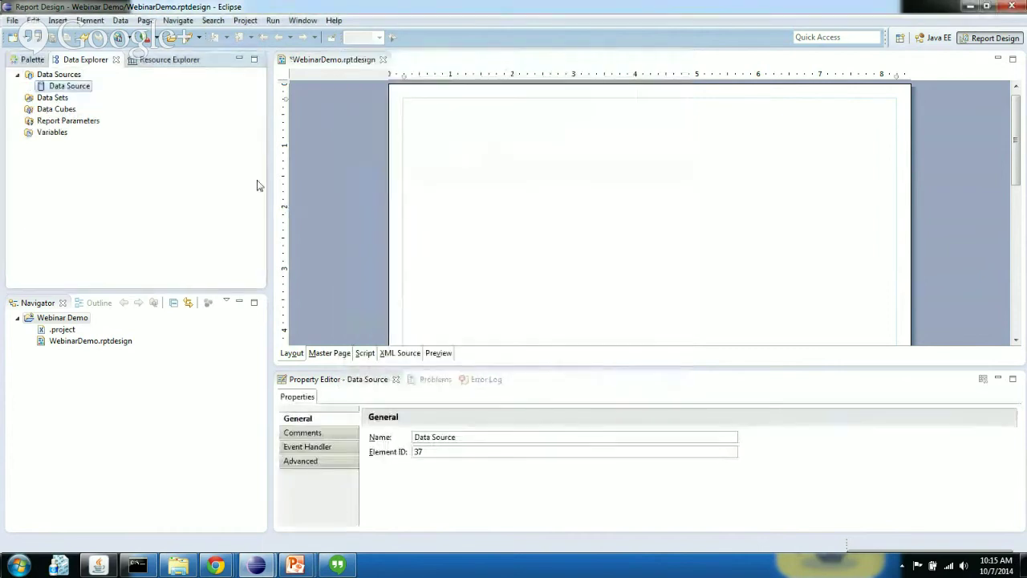
Step: Create a new data set on Data Source that selects all records from payments
right_click(49, 98)
click(61, 107)
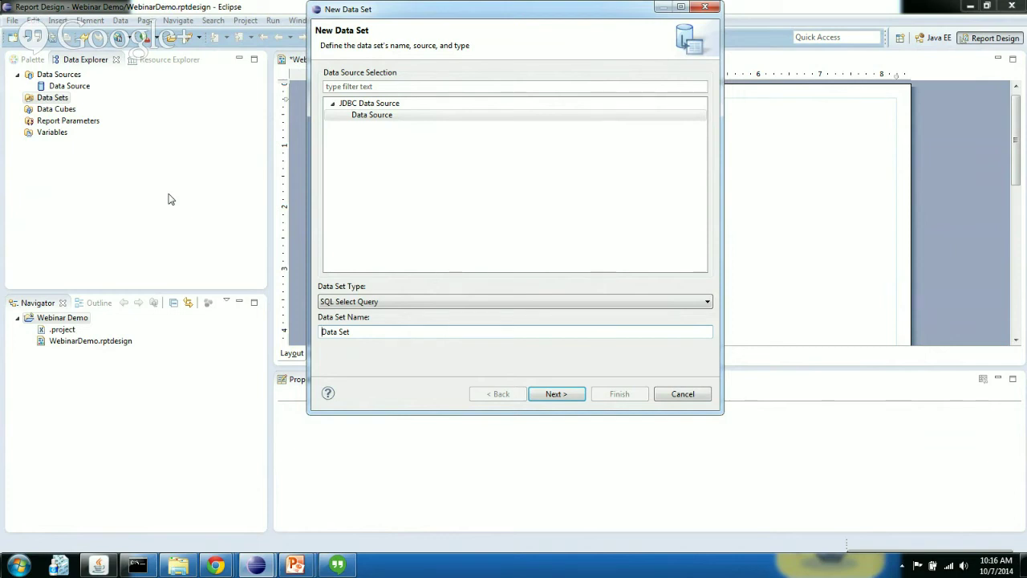
click(555, 398)
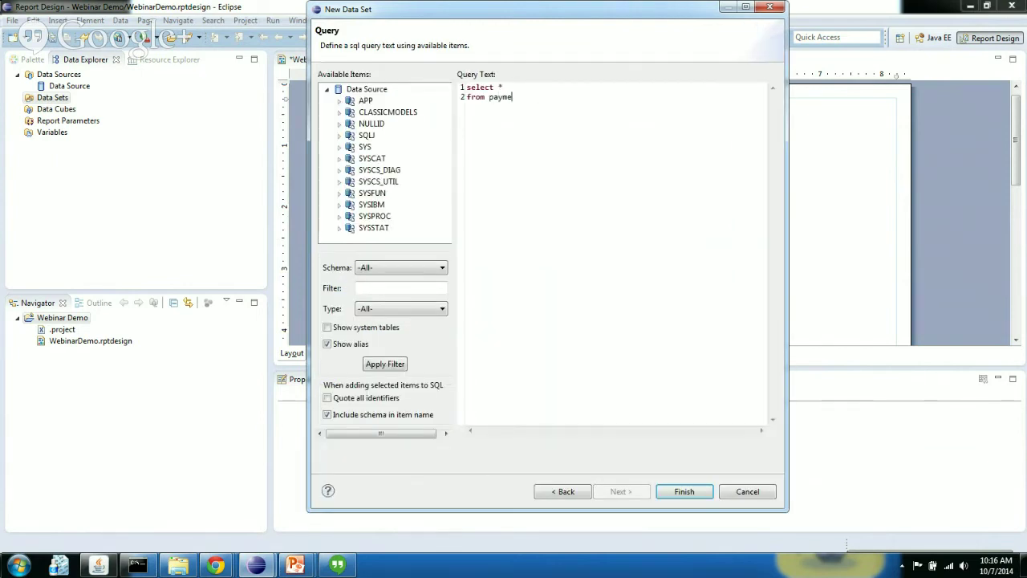
click(683, 491)
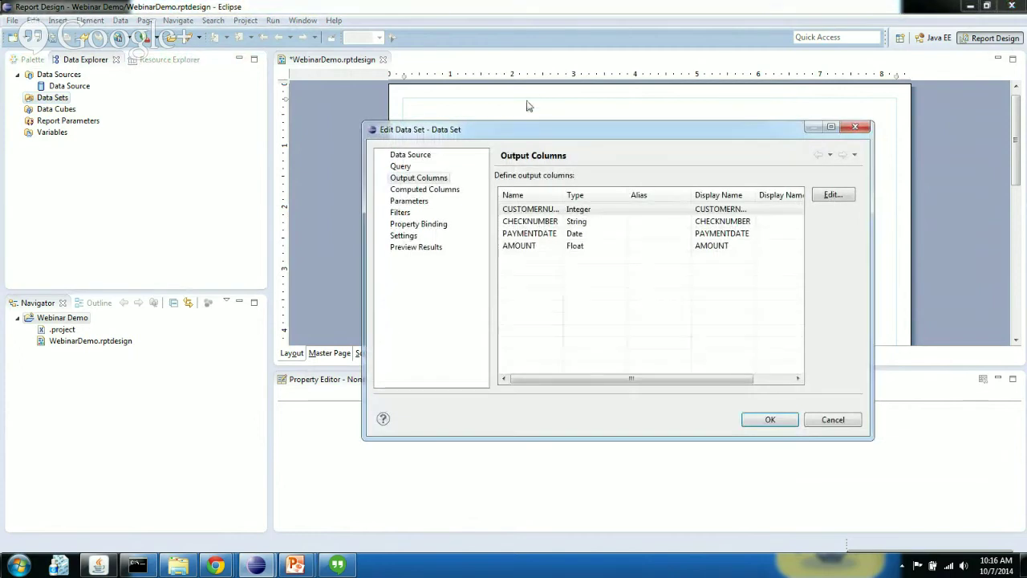
Step: Review the data set's computed columns, parameters and filters, and preview its 273 payment rows
drag(506, 133, 399, 73)
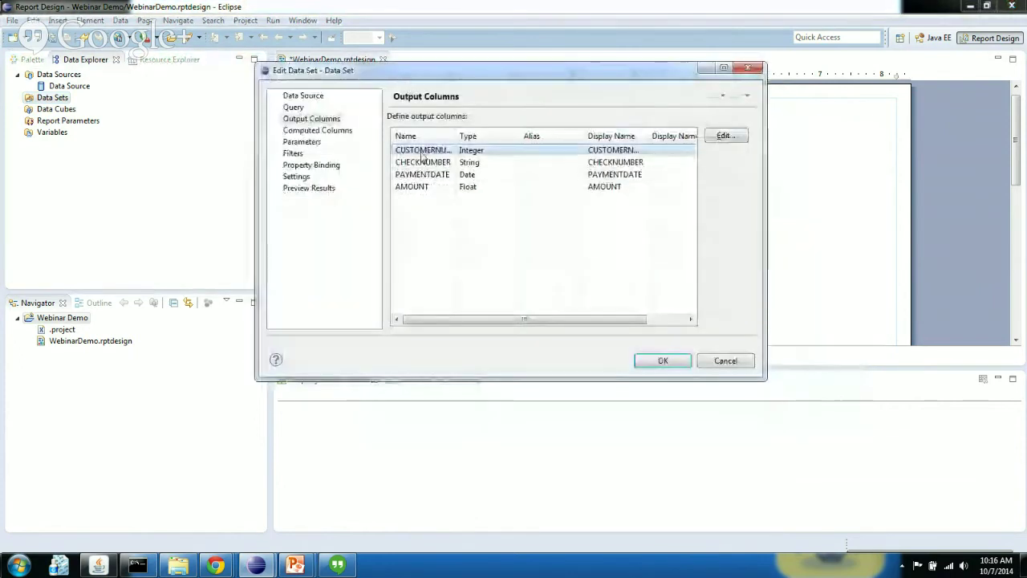
click(333, 131)
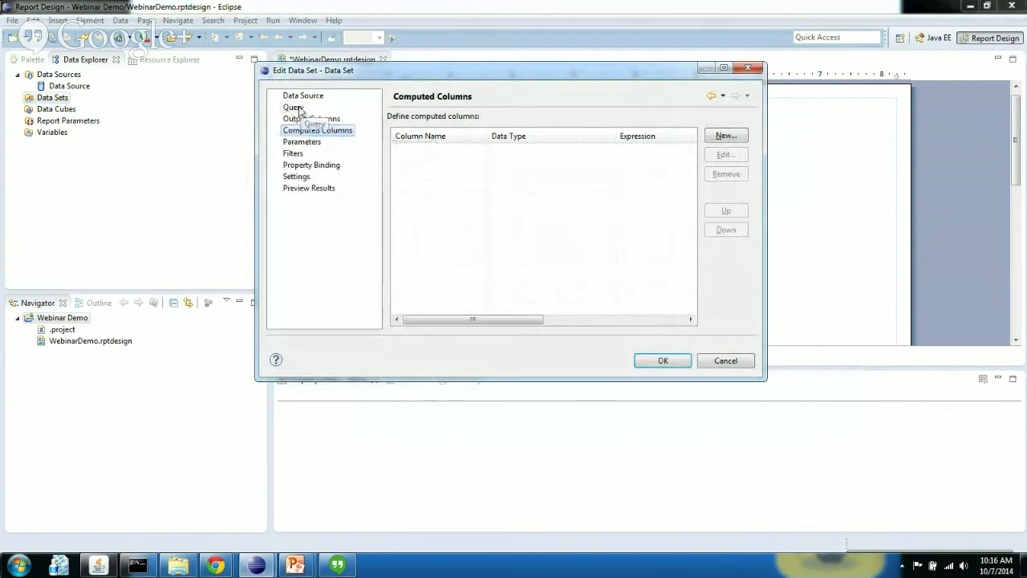
click(308, 144)
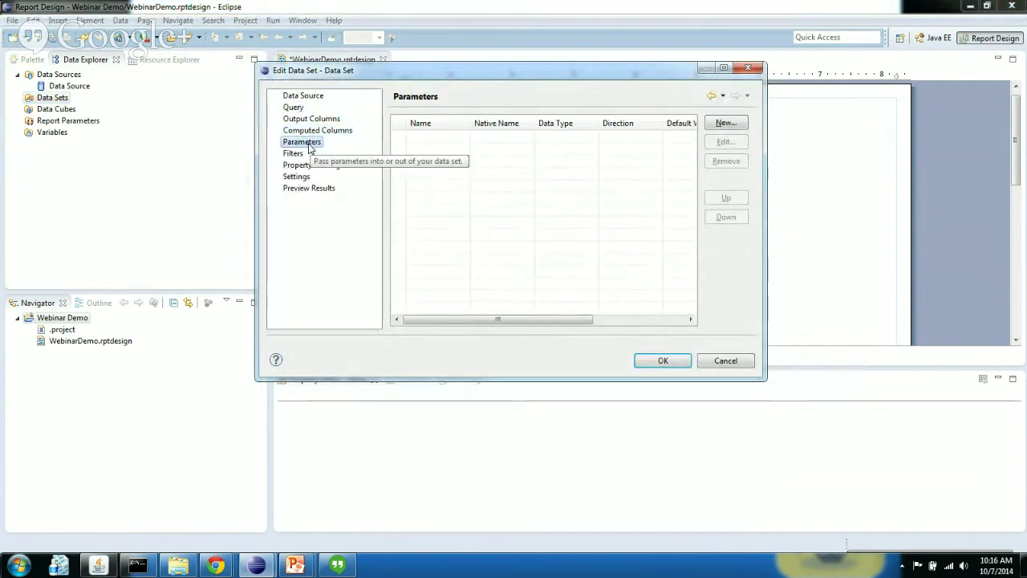
click(292, 155)
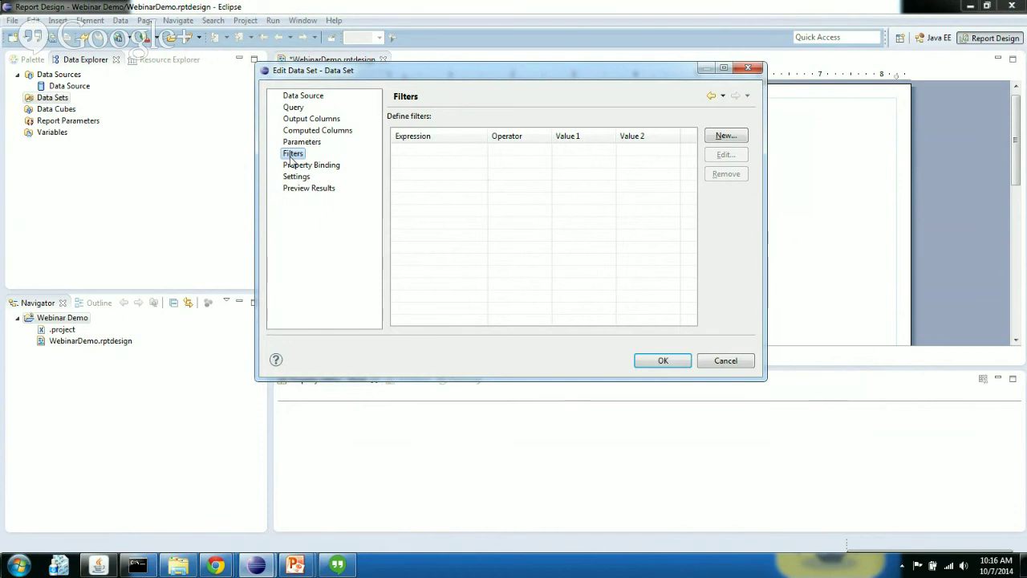
click(310, 189)
scroll(585, 165, down, 15)
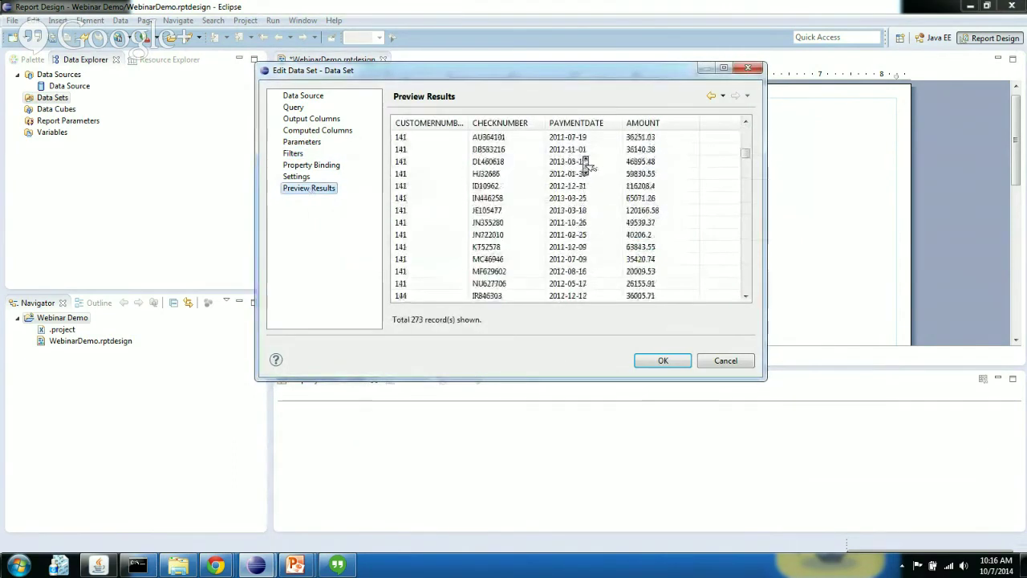
click(663, 361)
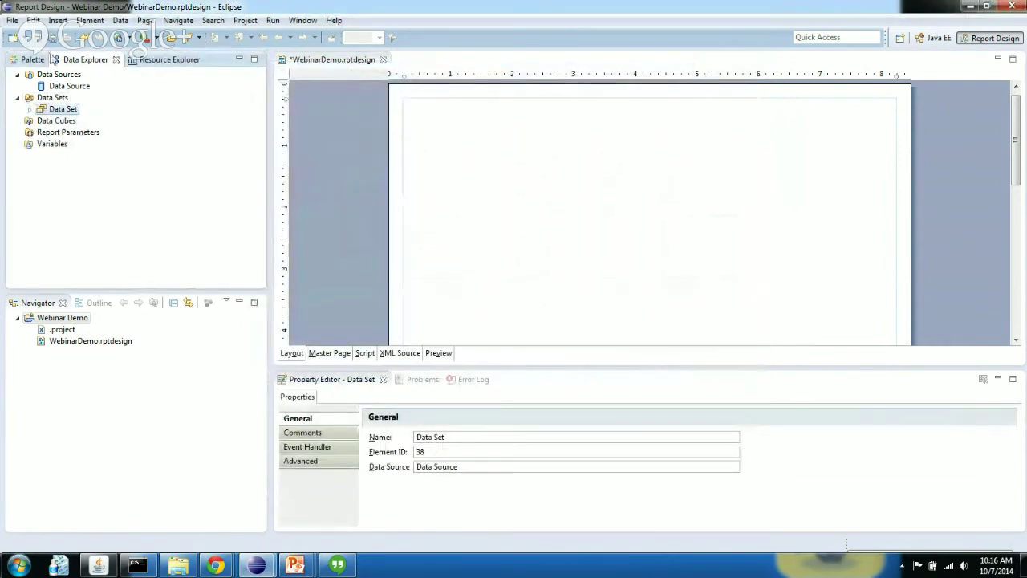
Step: Save the design and insert a table bound to all four Data Set payment columns
click(34, 36)
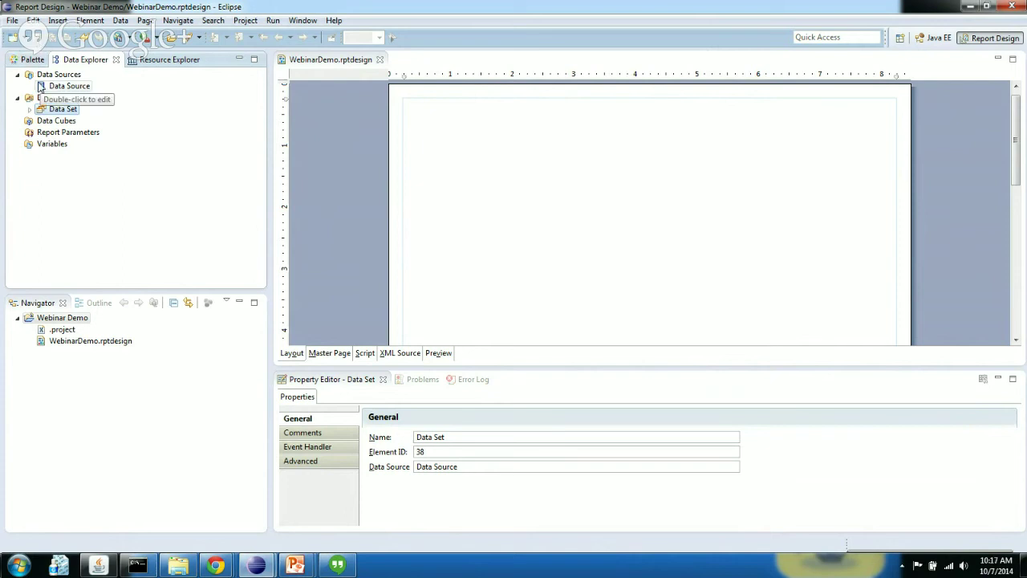
drag(41, 109, 514, 198)
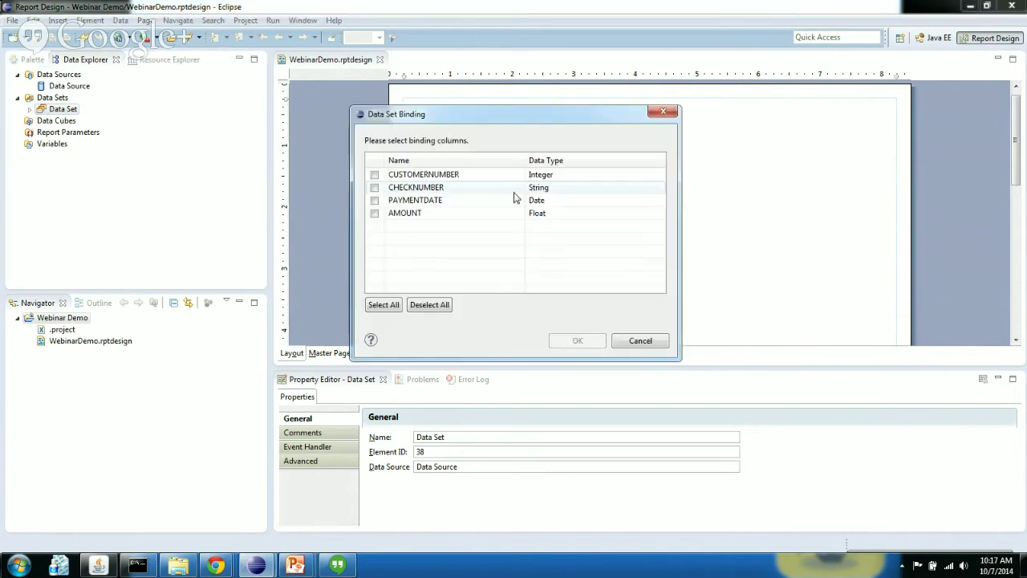
click(384, 306)
click(577, 340)
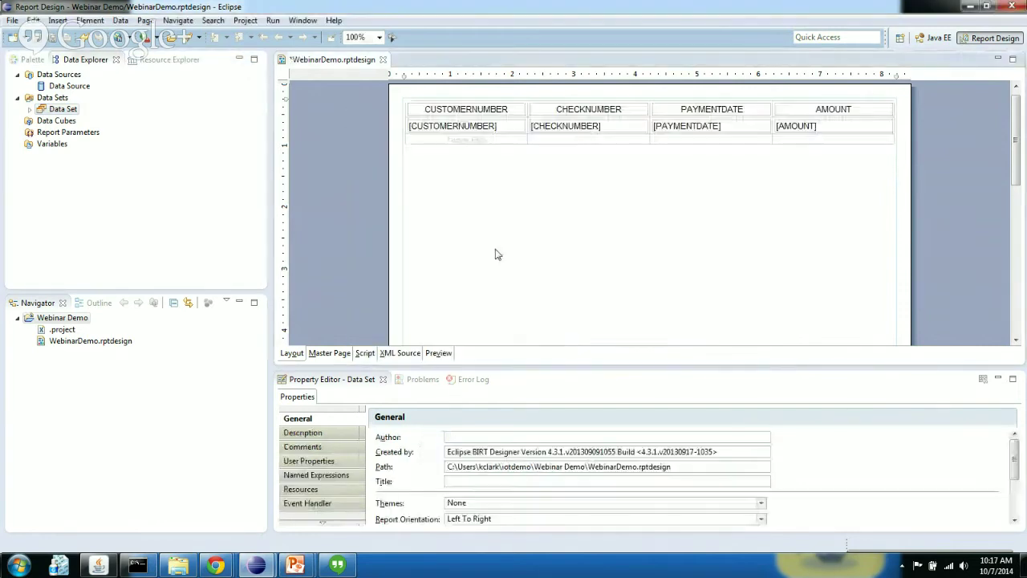
Step: Centre the table's detail fields and run the report in the web viewer
click(417, 141)
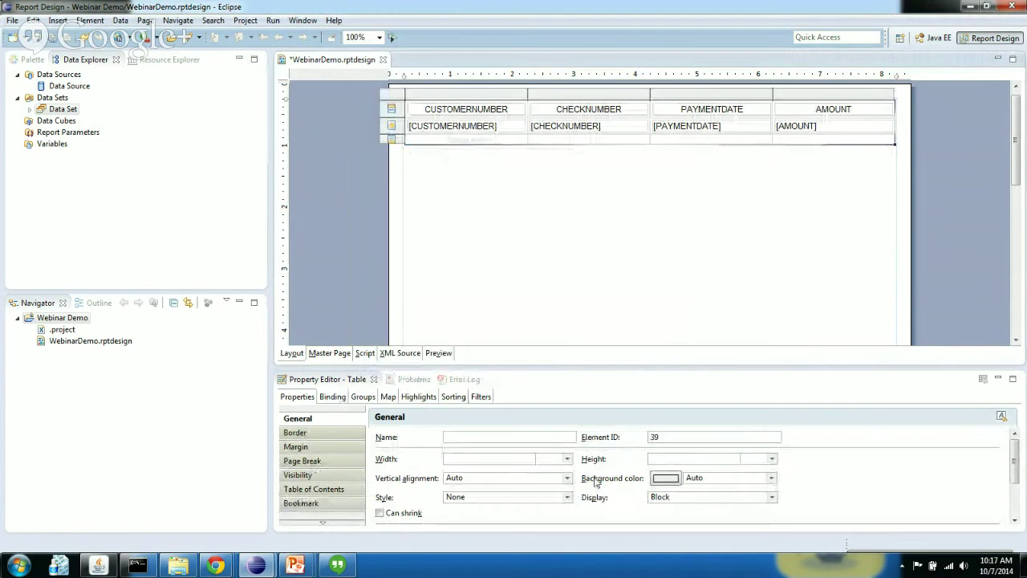
scroll(1014, 472, down, 2)
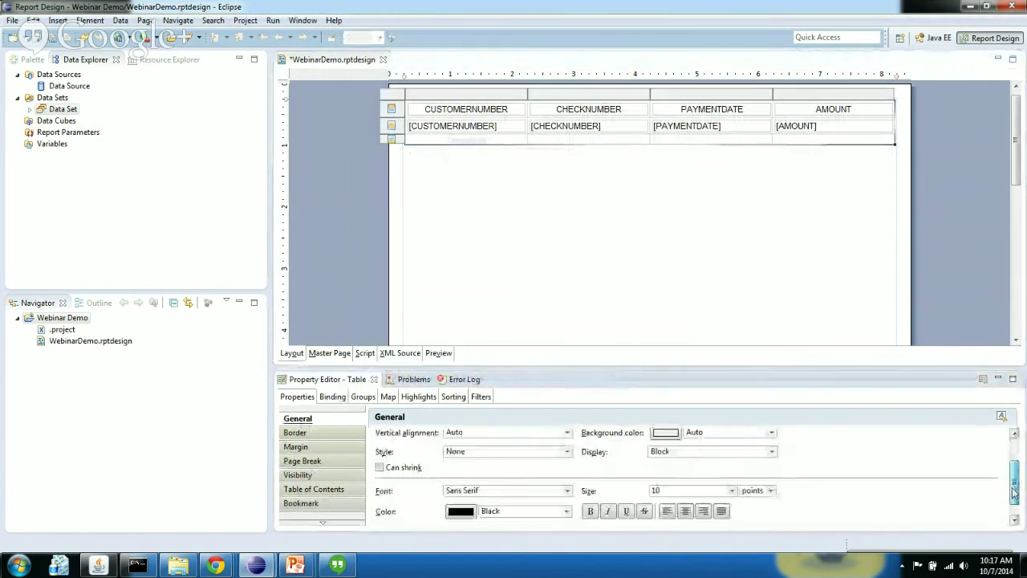
click(684, 490)
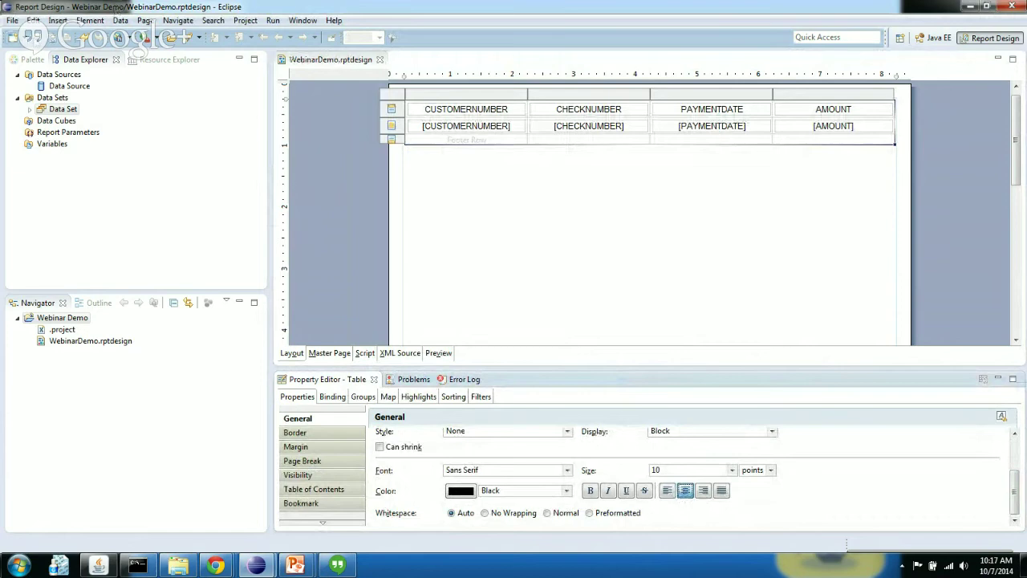
click(117, 37)
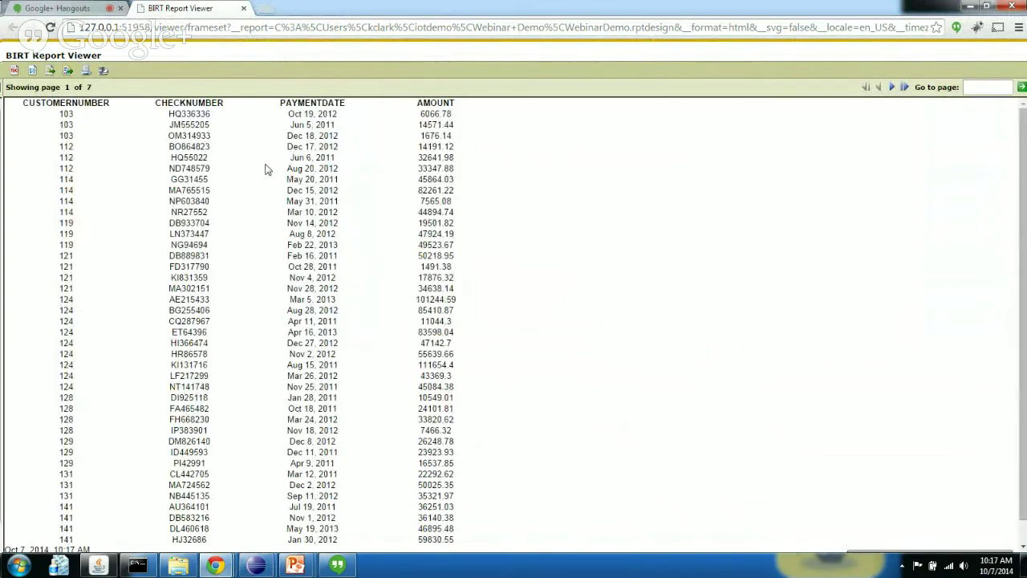
Step: Scroll through the seven-page payments report, then return to the Eclipse layout
scroll(267, 169, down, 1)
scroll(267, 169, up, 1)
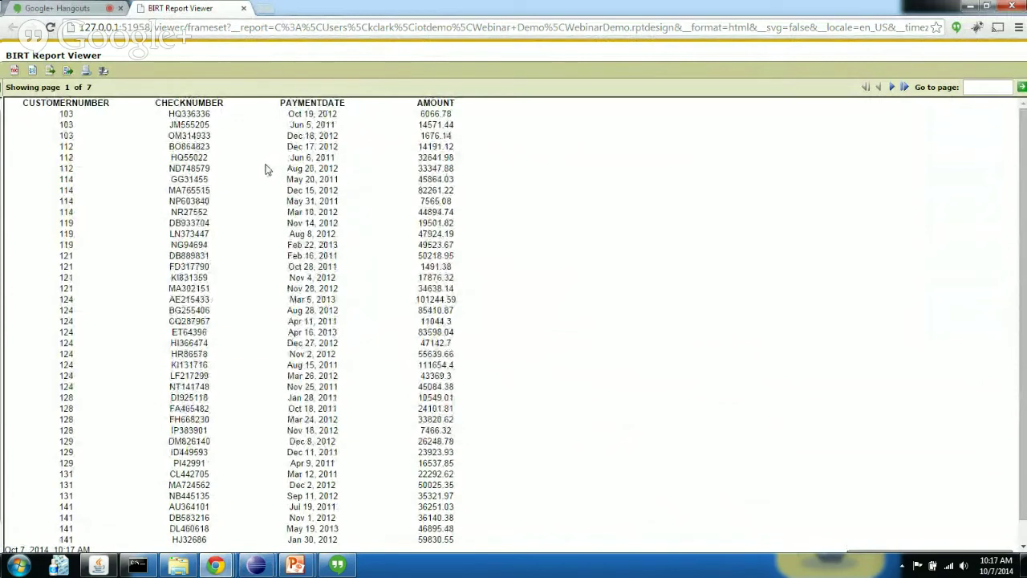
key(alt+Tab)
click(499, 206)
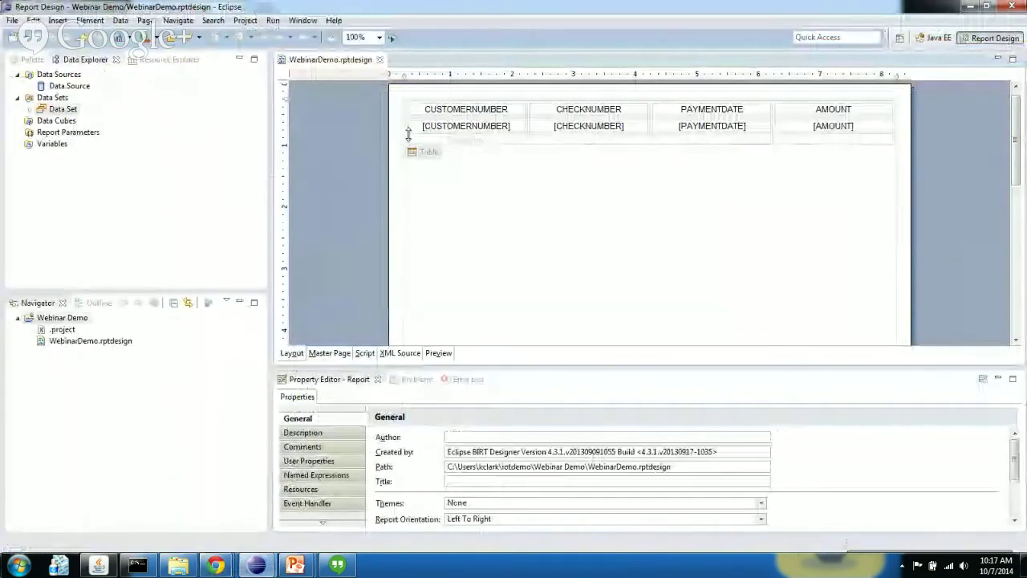
Step: Set the payments table's header row background to Silver (light grey)
click(421, 152)
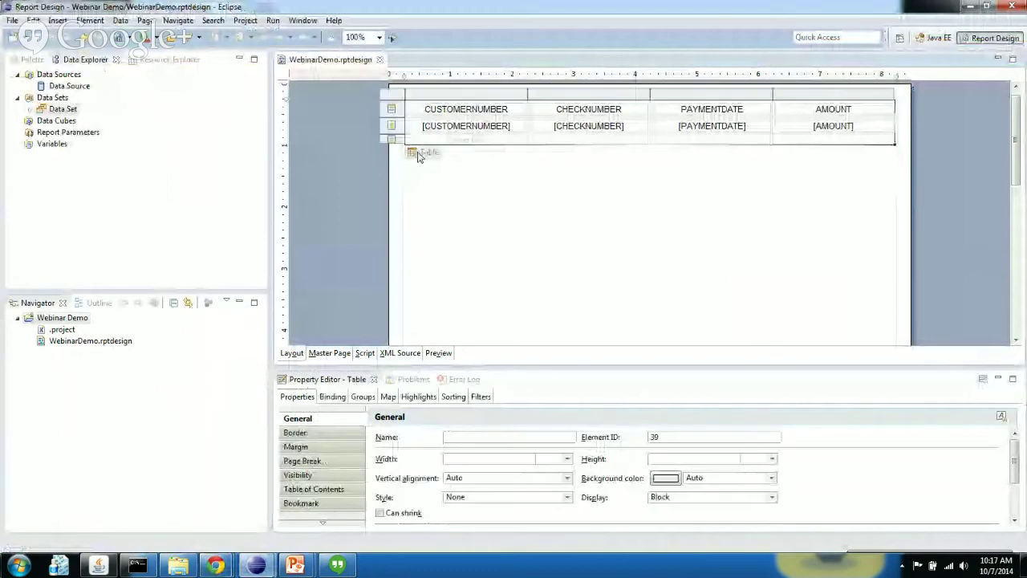
click(390, 108)
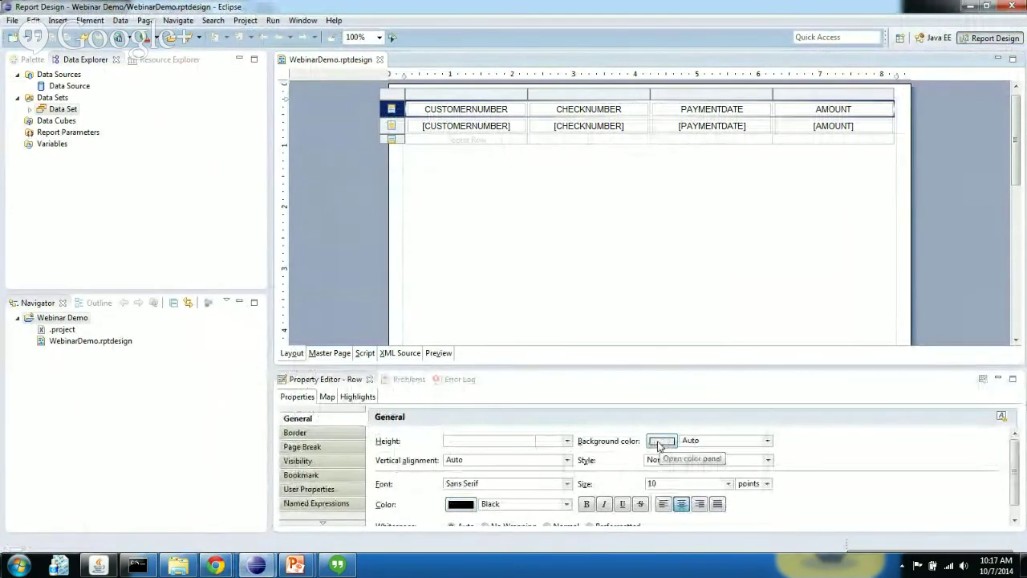
click(659, 444)
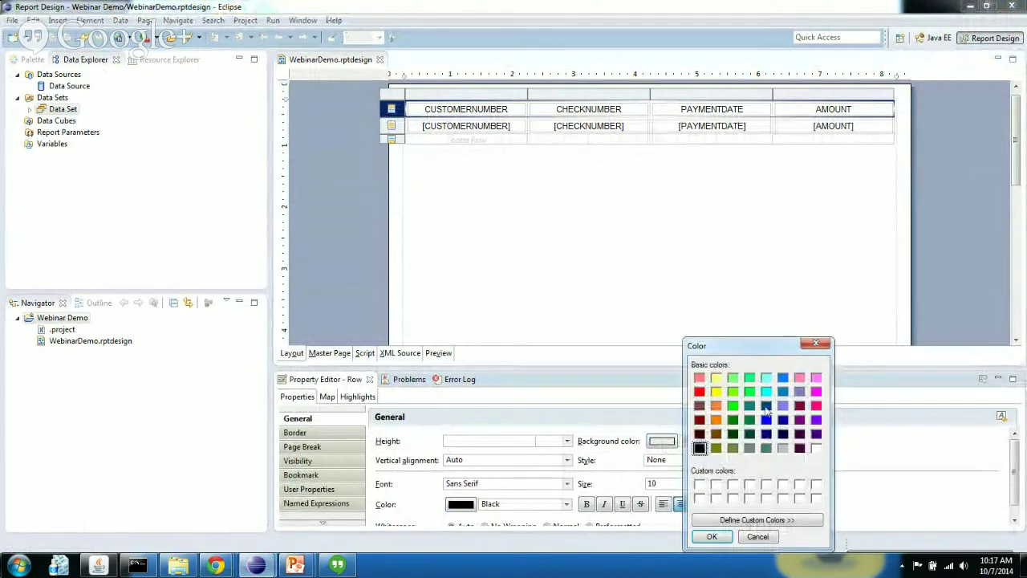
click(782, 448)
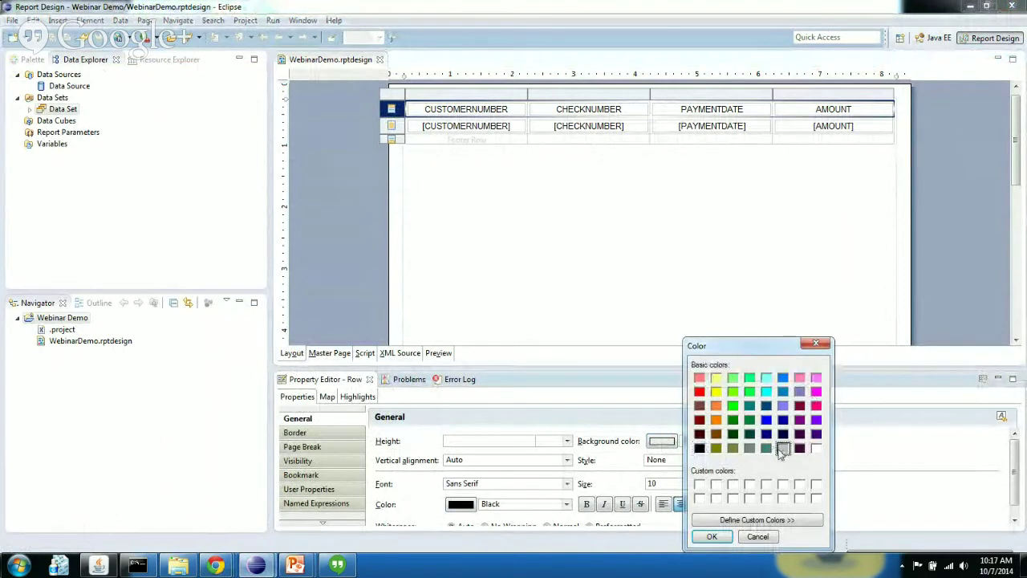
click(711, 534)
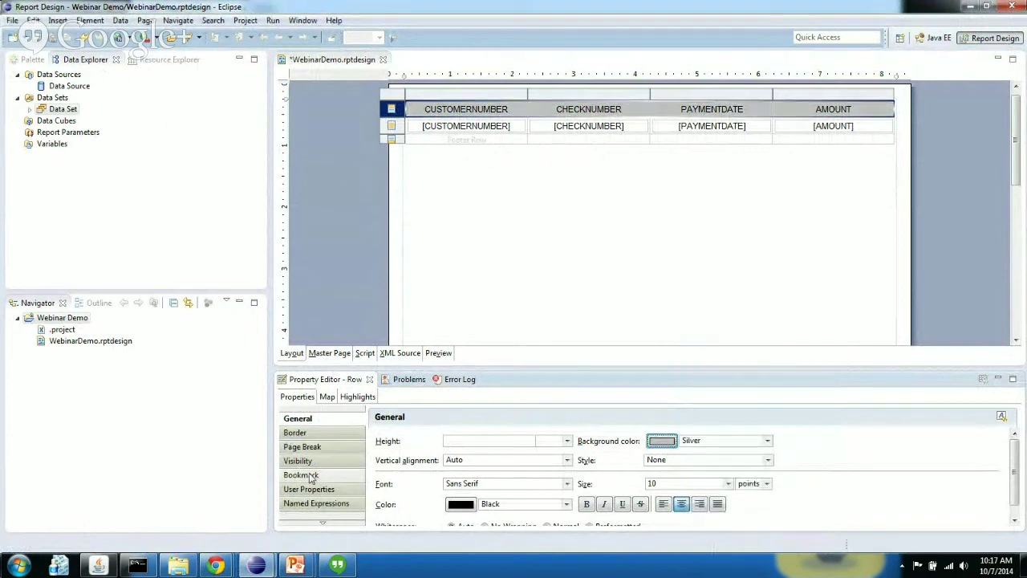
click(431, 157)
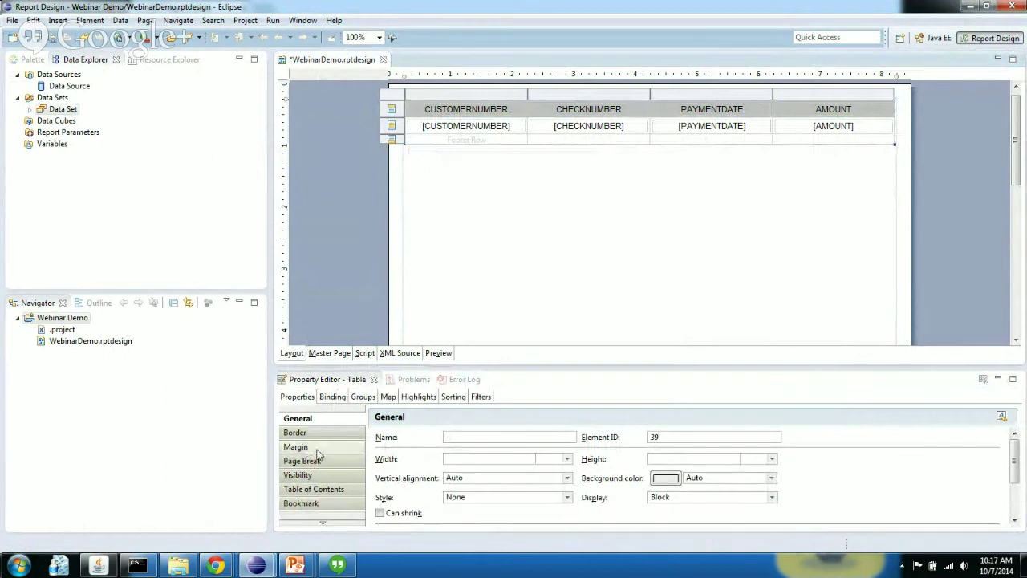
click(358, 398)
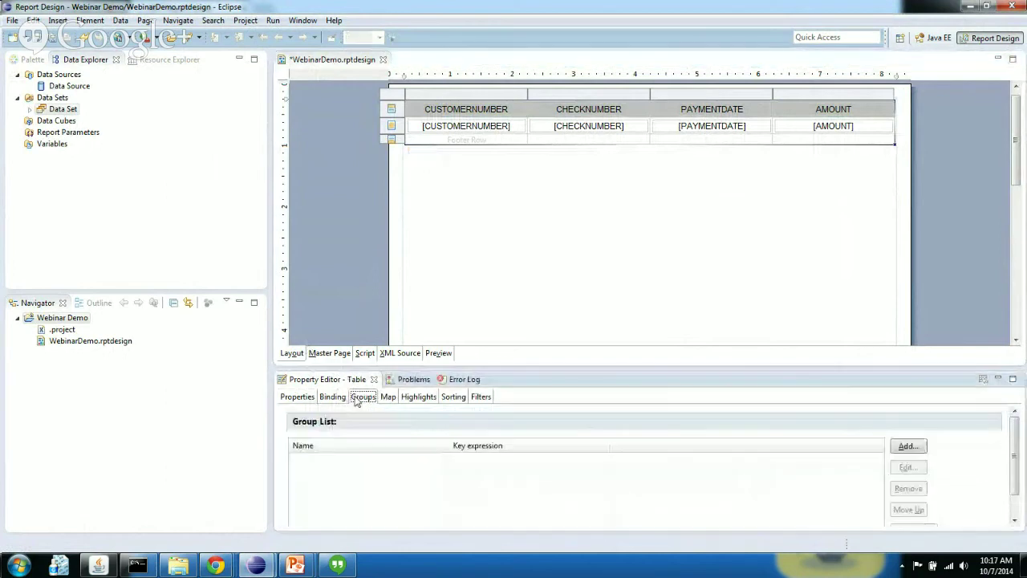
Step: Add a CUSTOMERNUMBER group to the table with Page break After set to Always
click(907, 446)
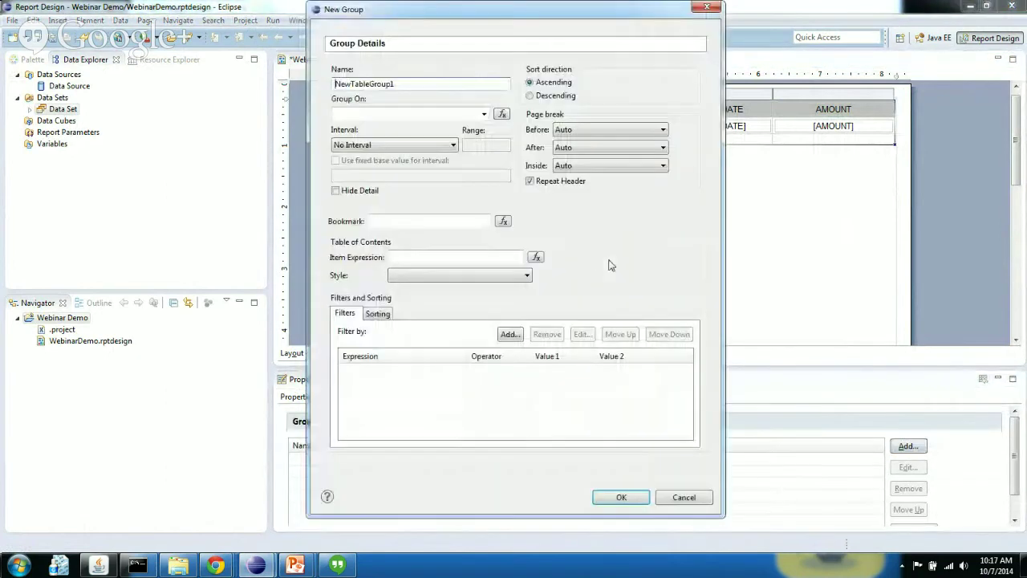
click(483, 114)
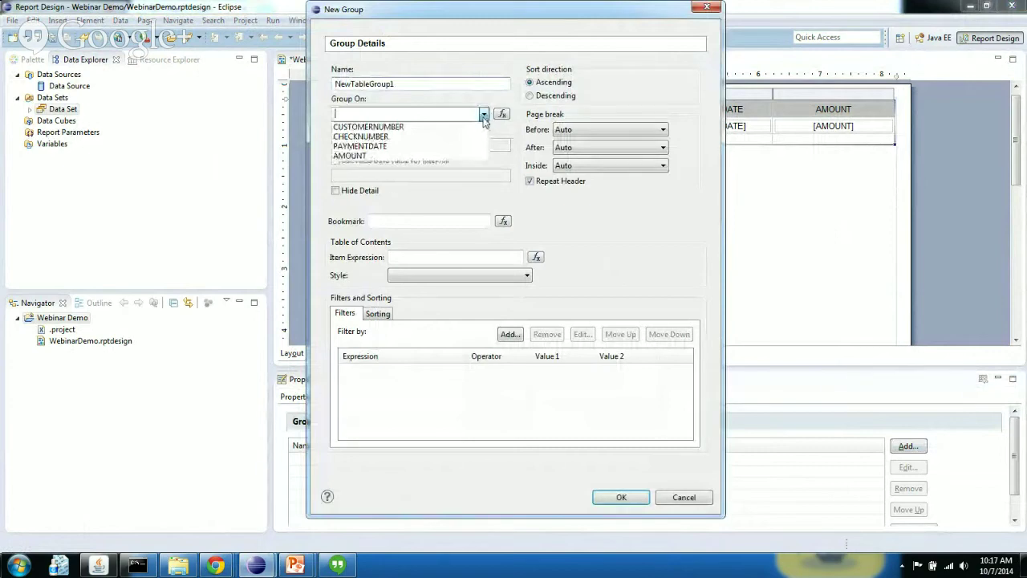
click(454, 127)
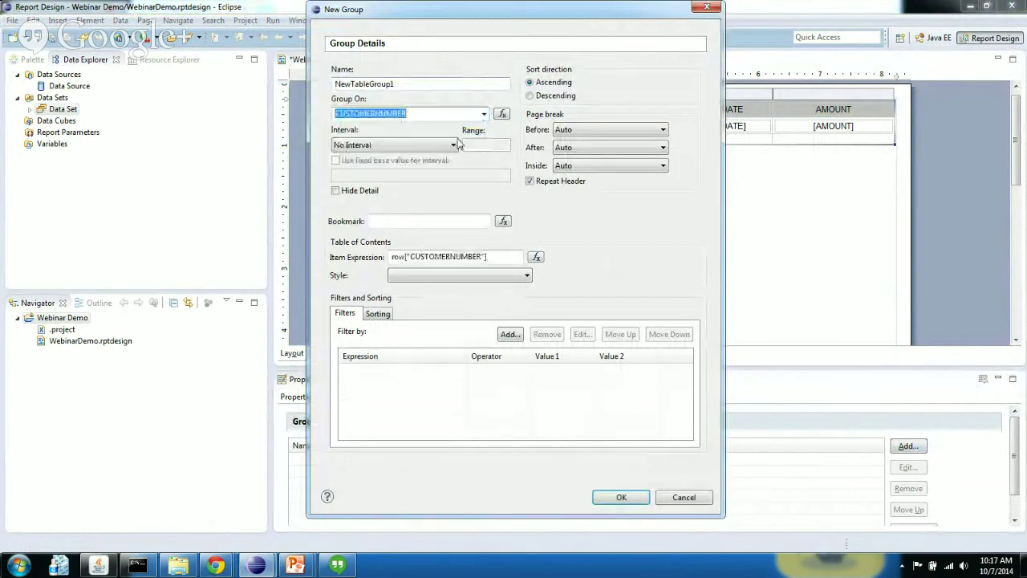
click(588, 147)
click(590, 167)
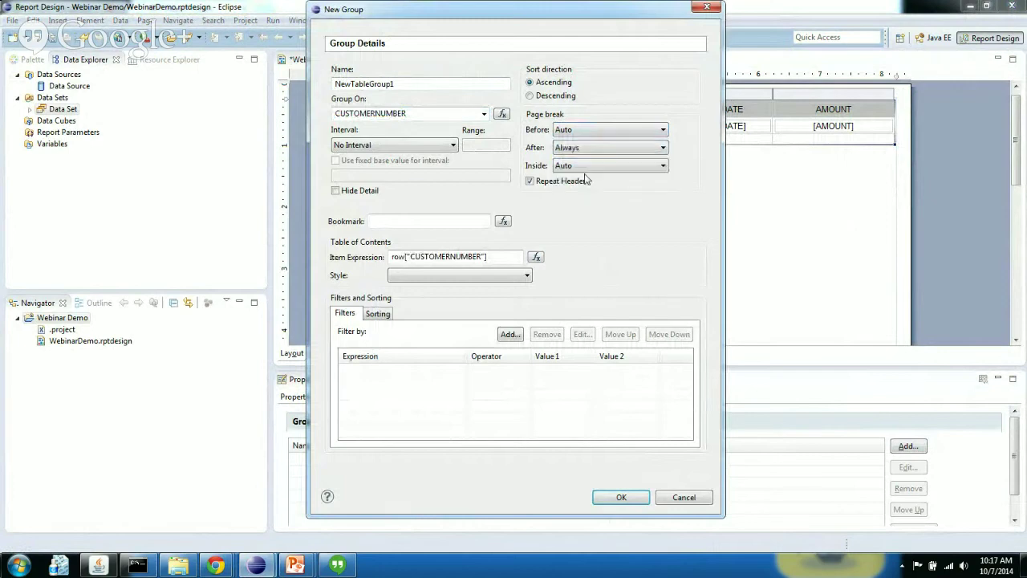
click(617, 496)
click(516, 259)
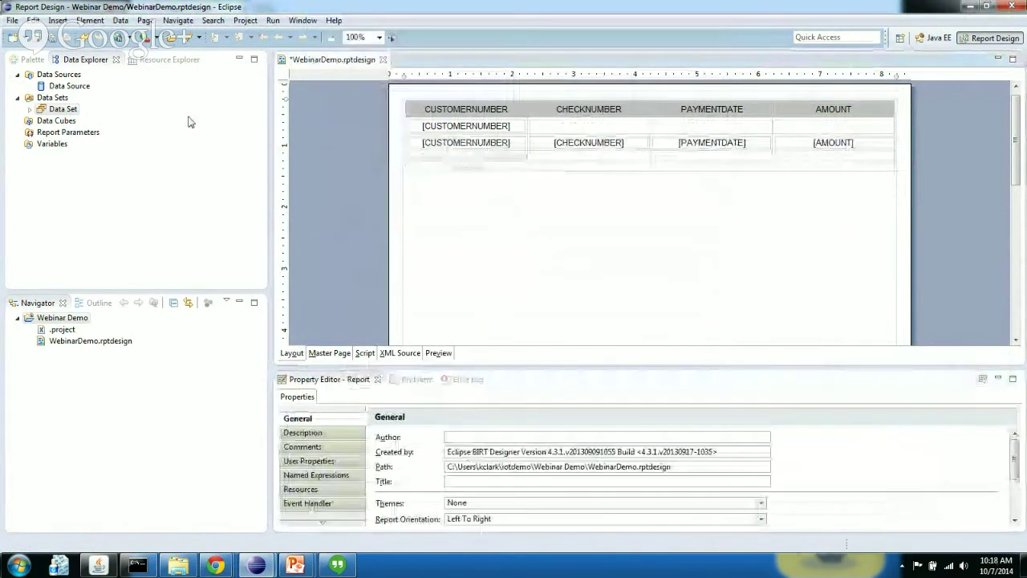
Step: Insert a new line chart above the table using Data Set as its data
click(32, 60)
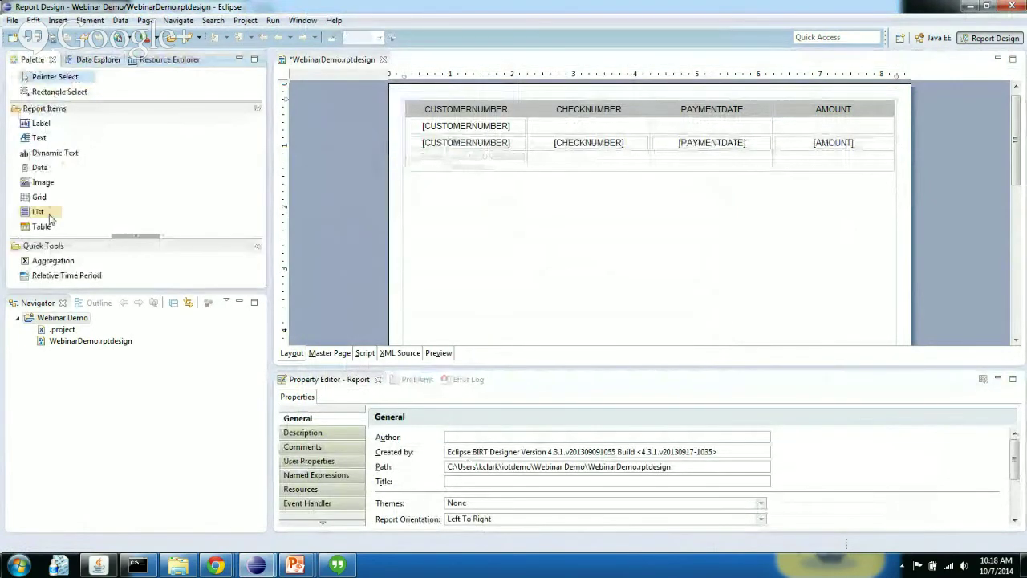
click(133, 236)
click(42, 215)
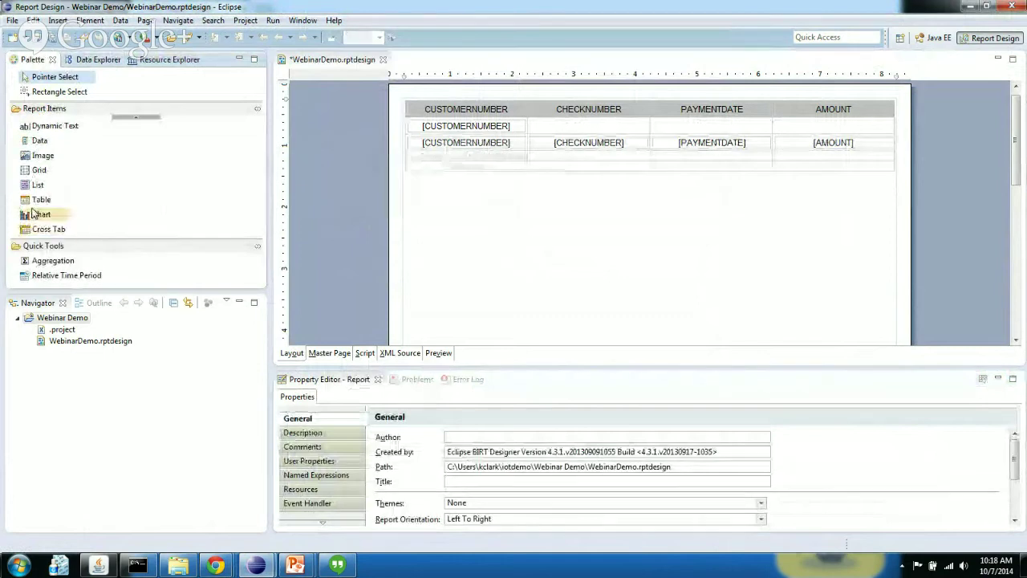
click(358, 123)
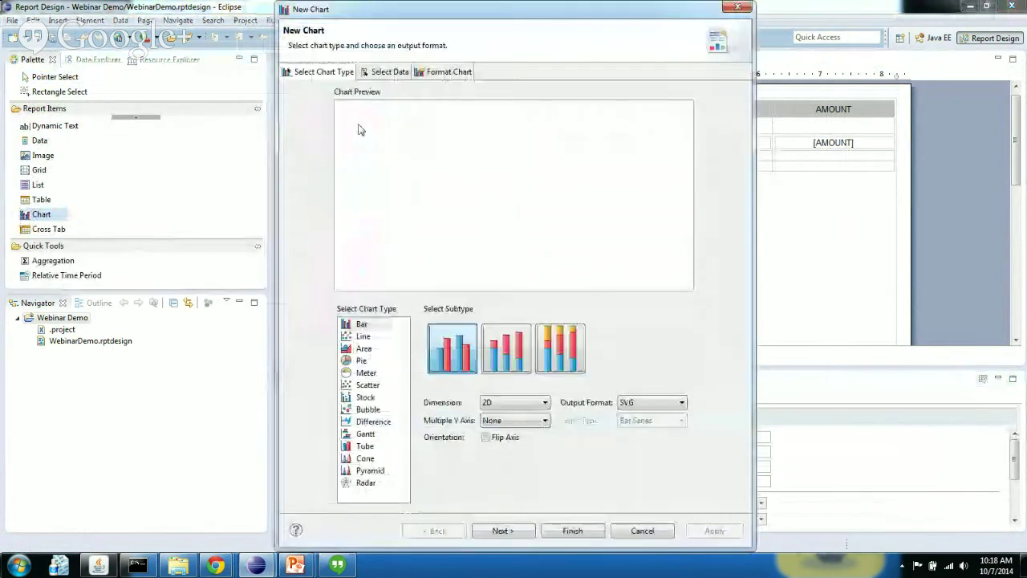
click(363, 337)
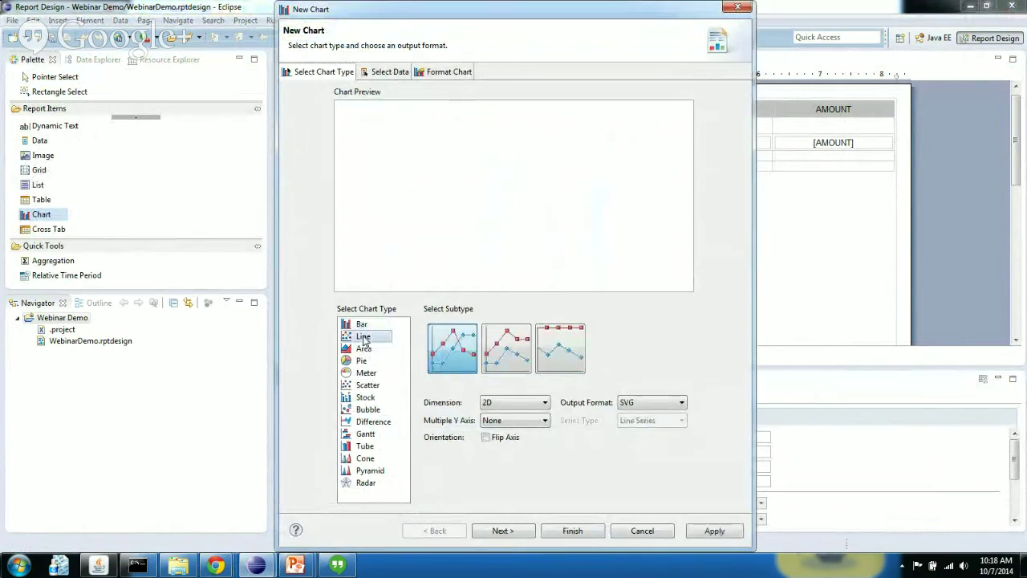
click(501, 530)
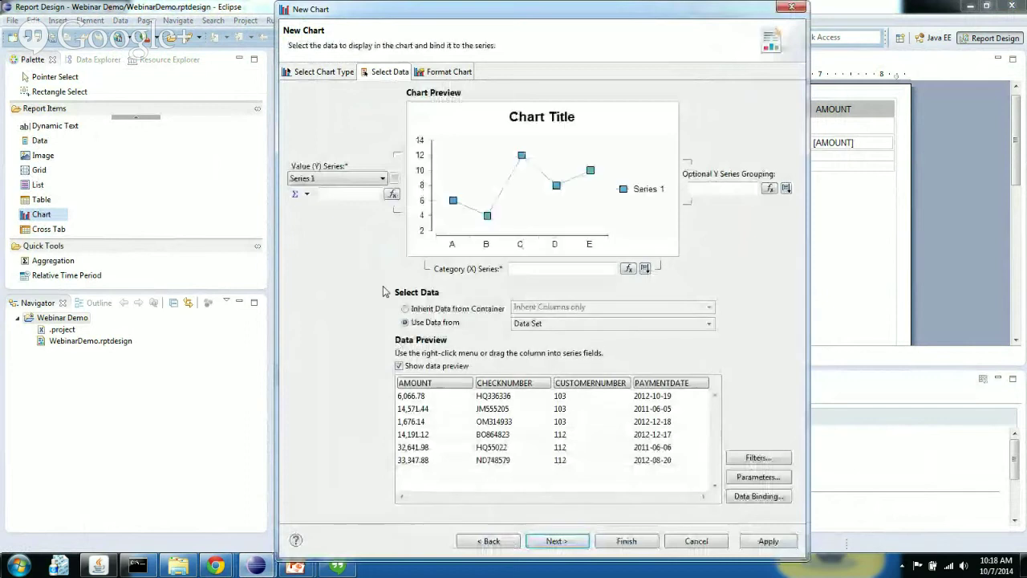
click(399, 366)
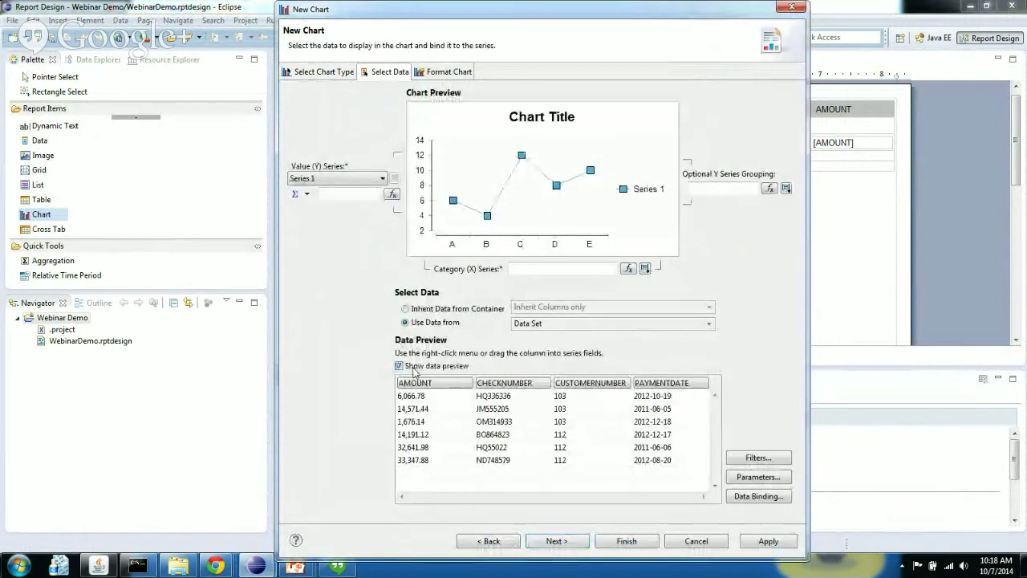
click(567, 323)
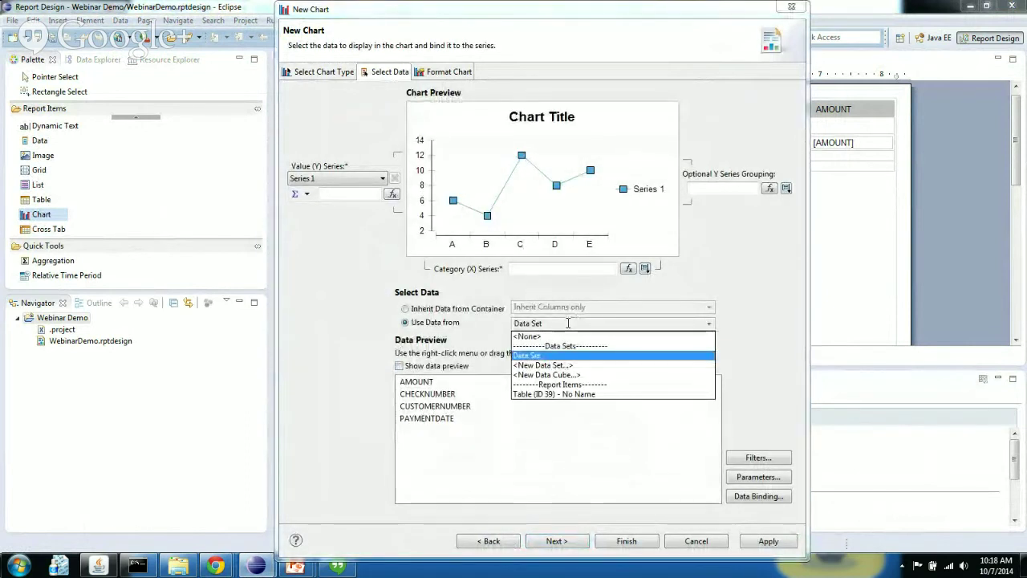
click(534, 355)
click(450, 447)
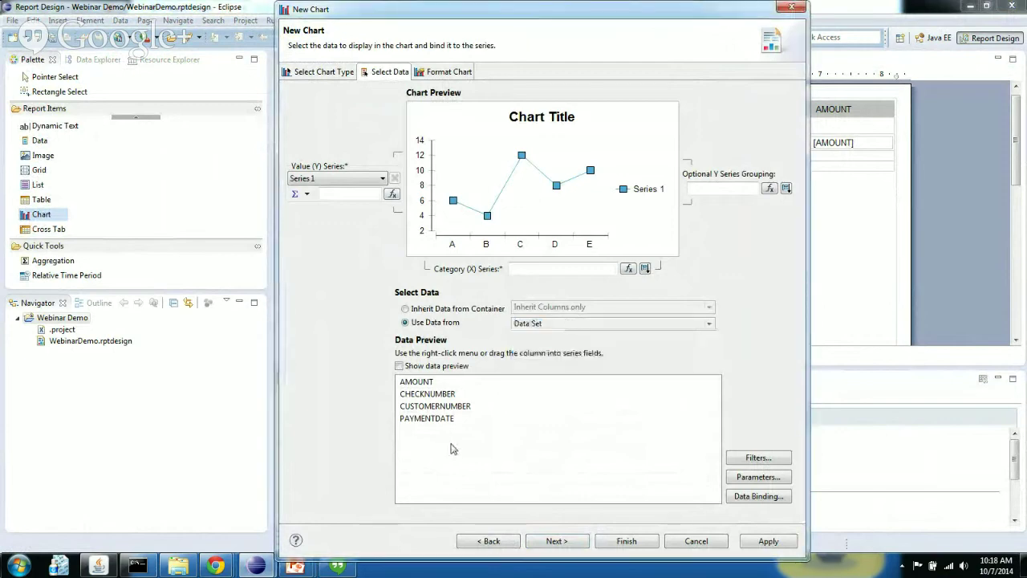
Step: Plot summed AMOUNT as Y values against PAYMENTDATE grouped by year
drag(402, 366, 345, 193)
drag(423, 385, 345, 193)
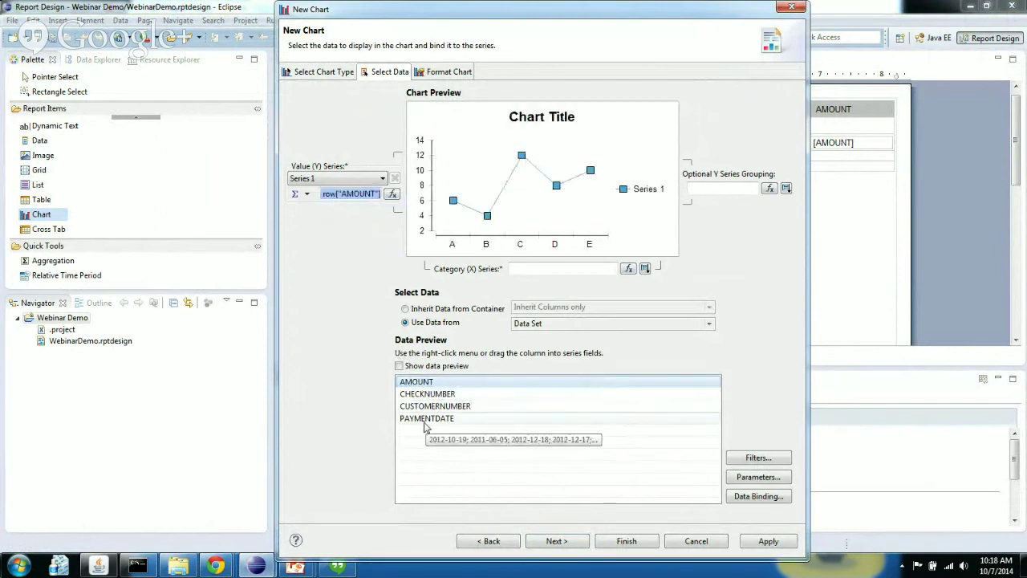
drag(424, 419, 561, 268)
click(644, 268)
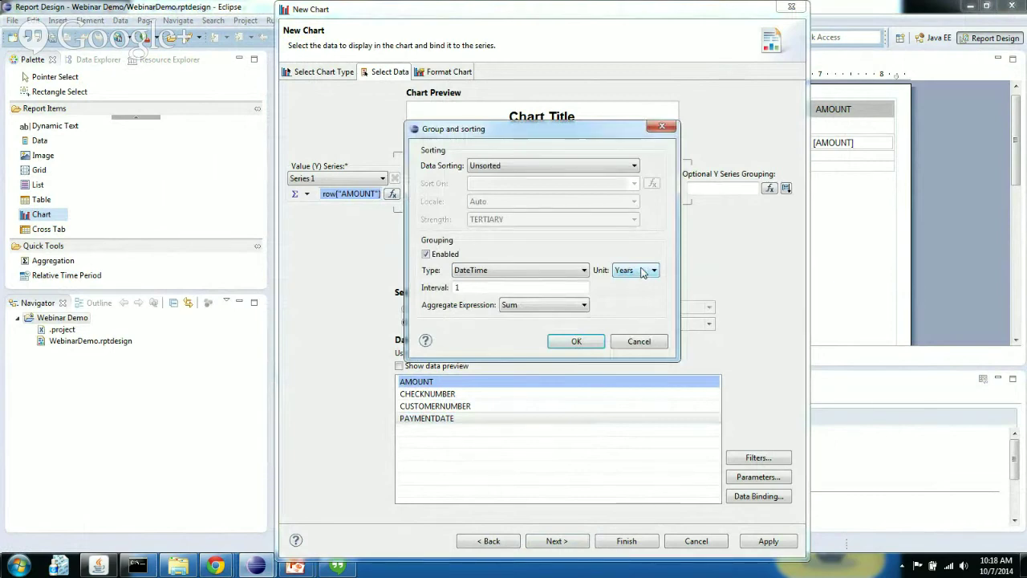
click(642, 271)
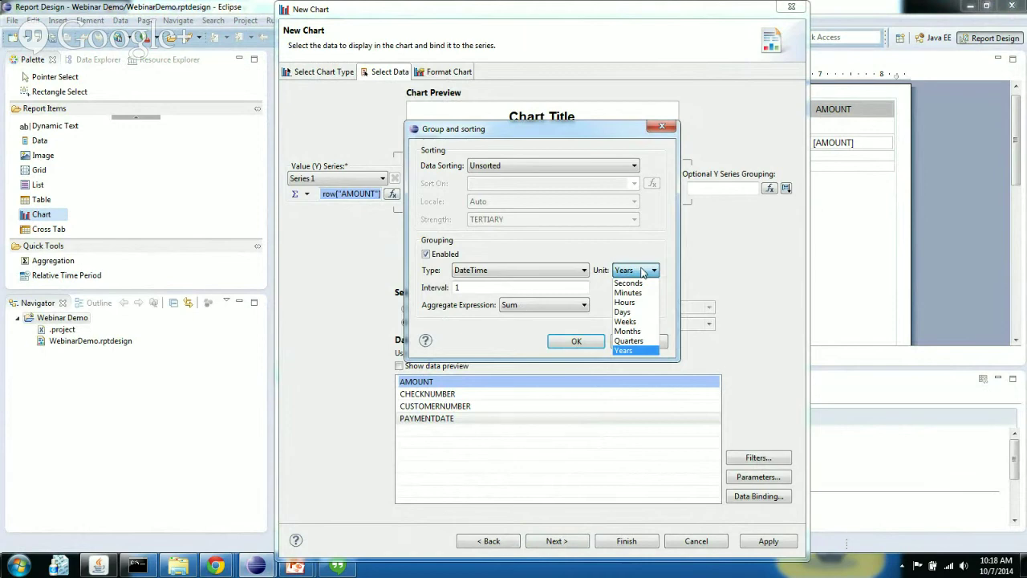
click(643, 271)
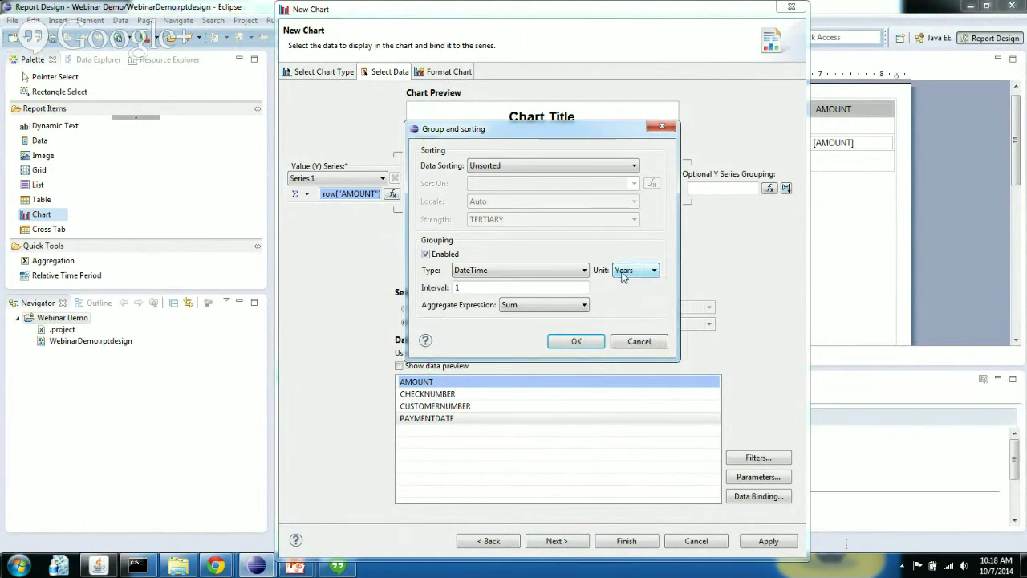
click(577, 341)
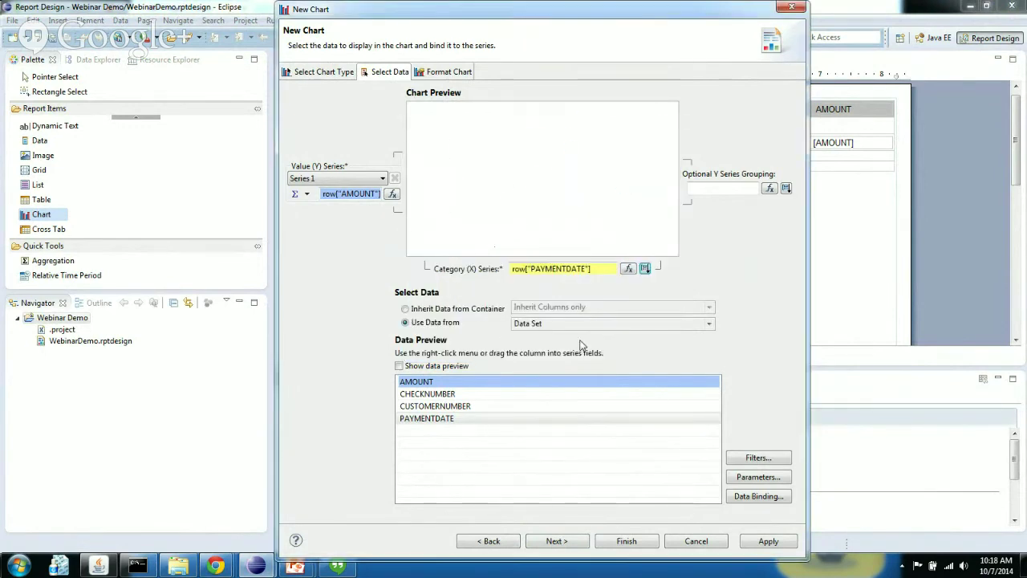
Step: Change the chart title to 'My First BIRT Chart!'
click(443, 74)
click(314, 134)
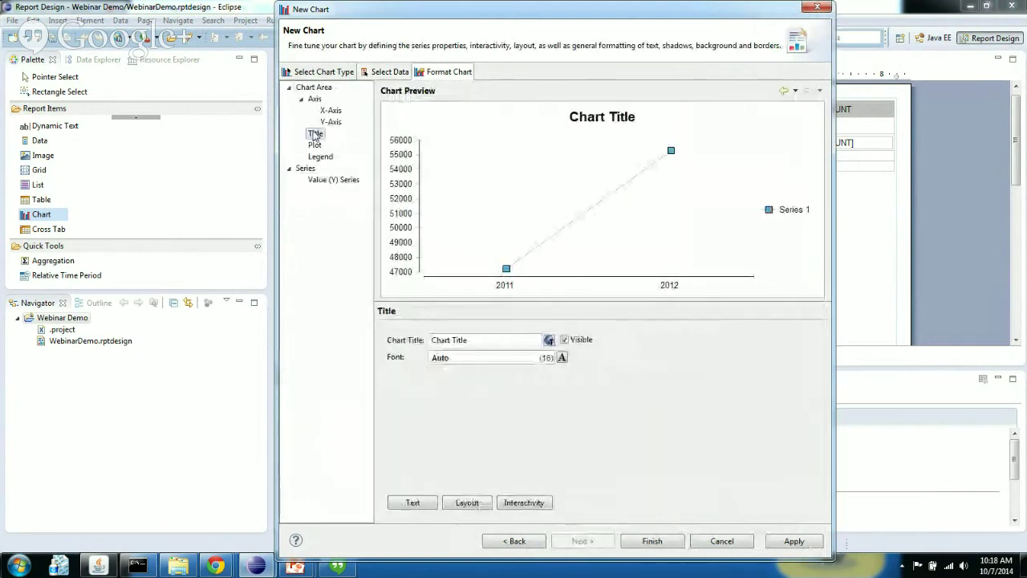
click(472, 341)
triple_click(472, 341)
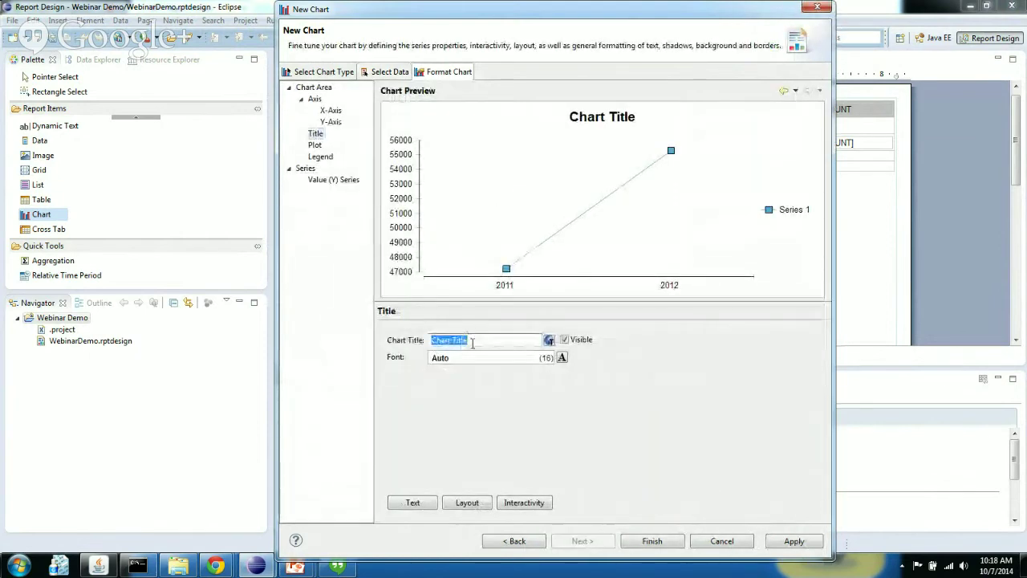
text(My Fi)
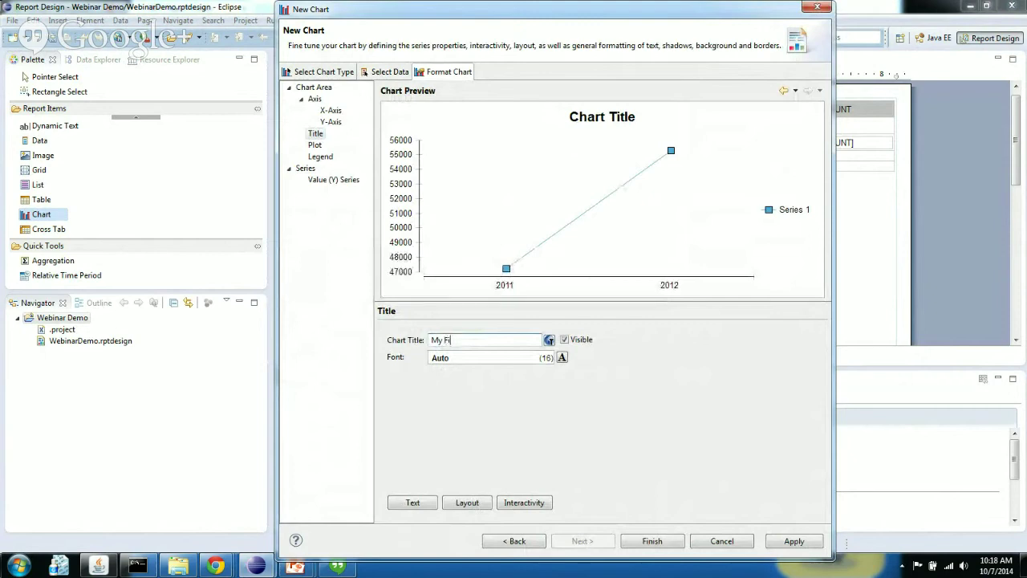
text(rst BIRT Cha)
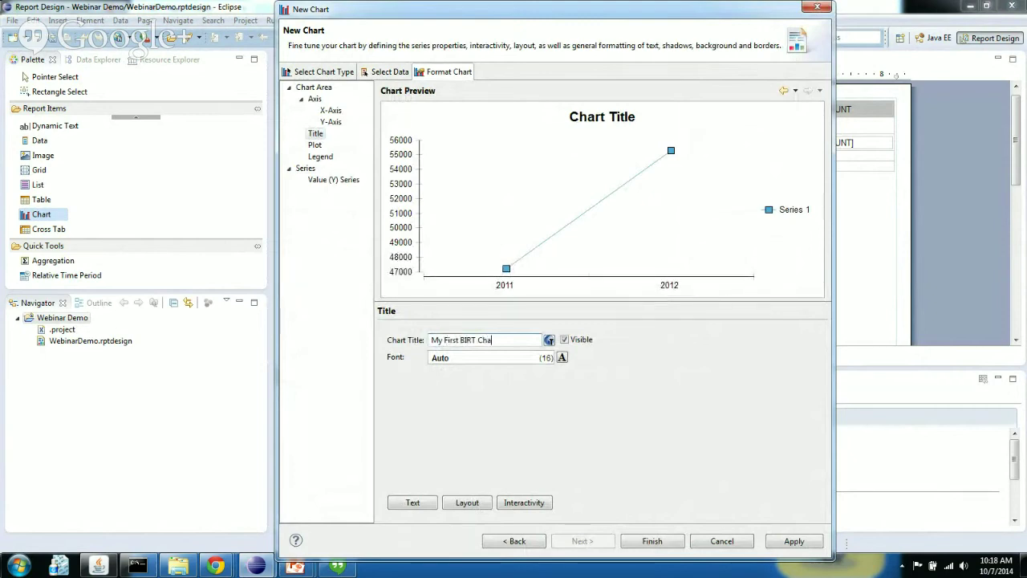
text(rt!)
click(784, 542)
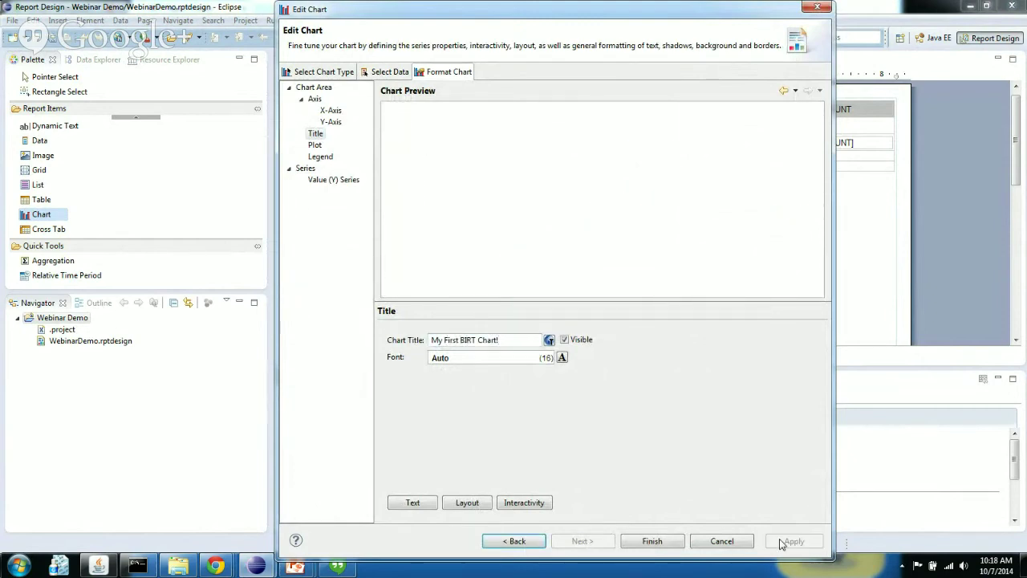
Step: Add the chart to the report, stretch it across the page width, and preview
click(652, 541)
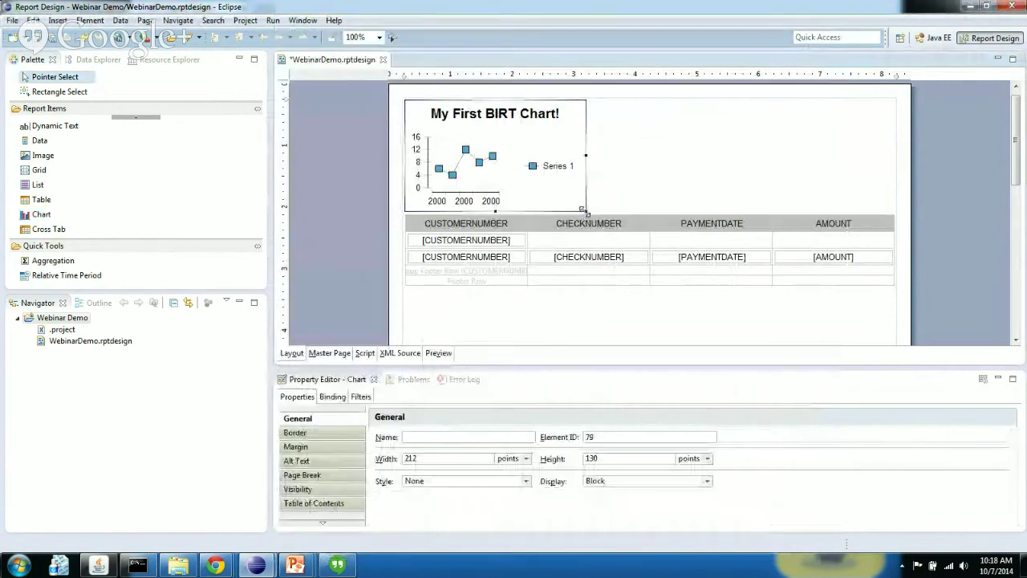
drag(584, 210, 894, 280)
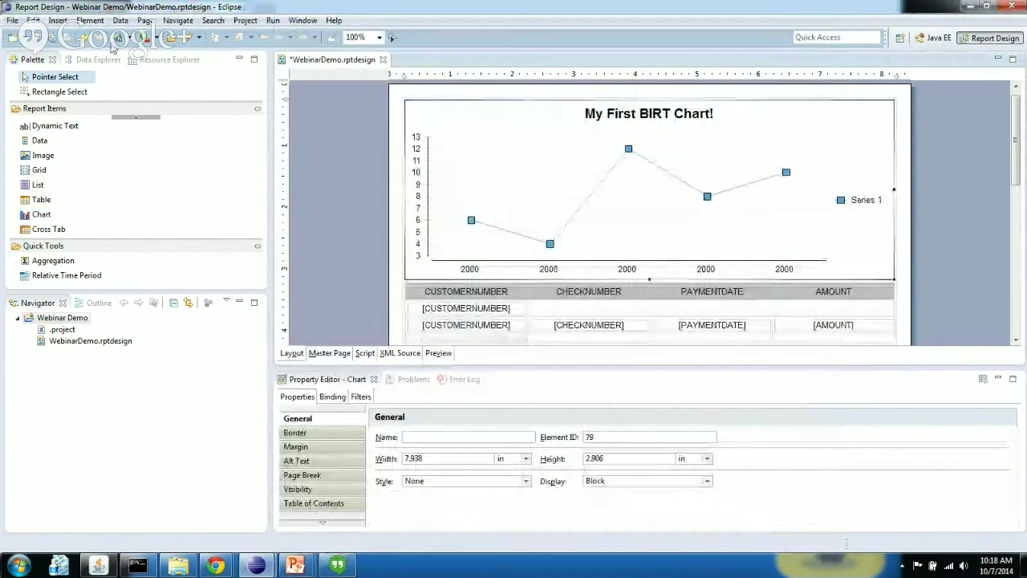
click(118, 37)
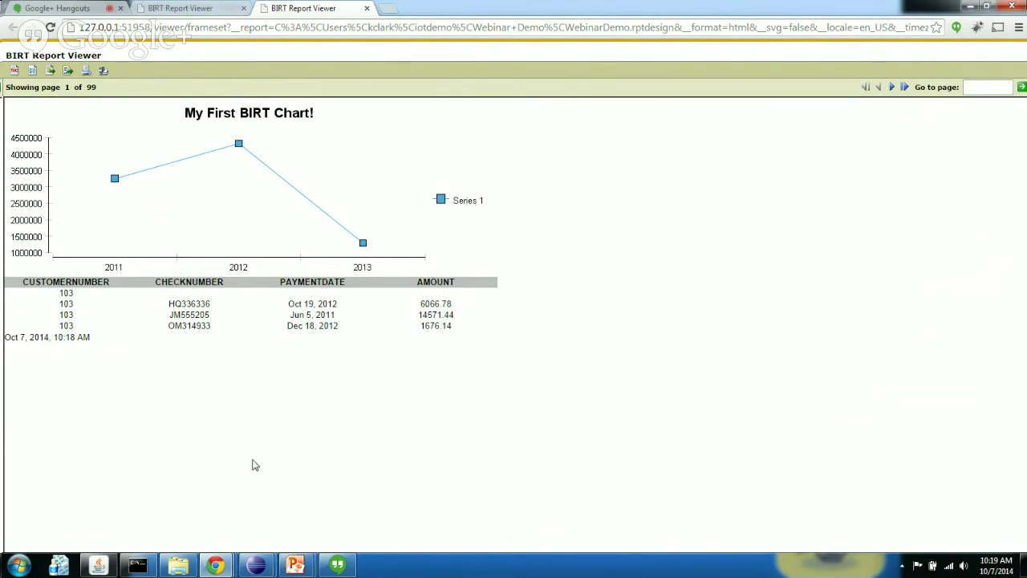
Step: Return to the slide show and advance to the 'Built in support for IoT protocols' slide
click(256, 565)
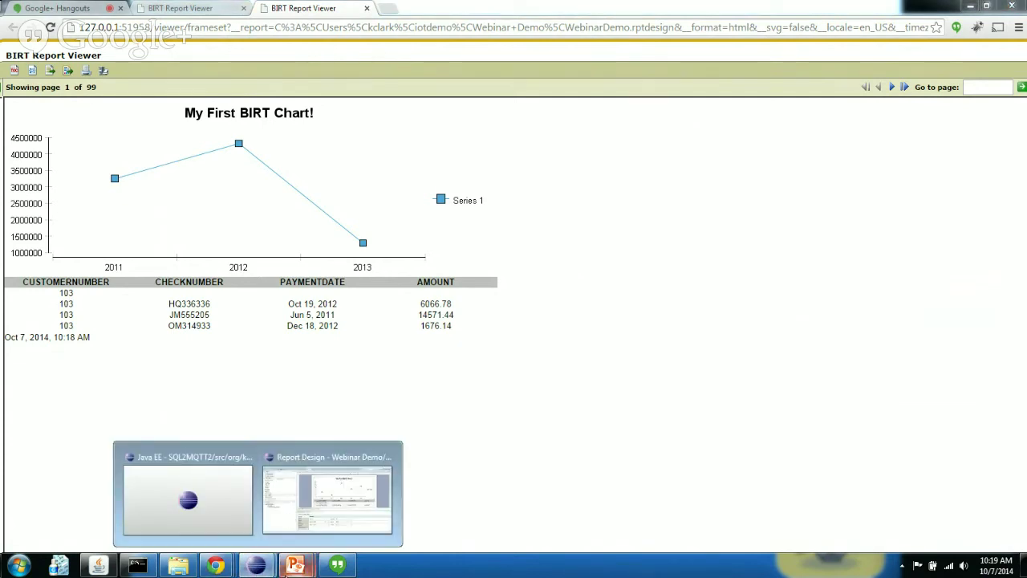
mouse_move(295, 566)
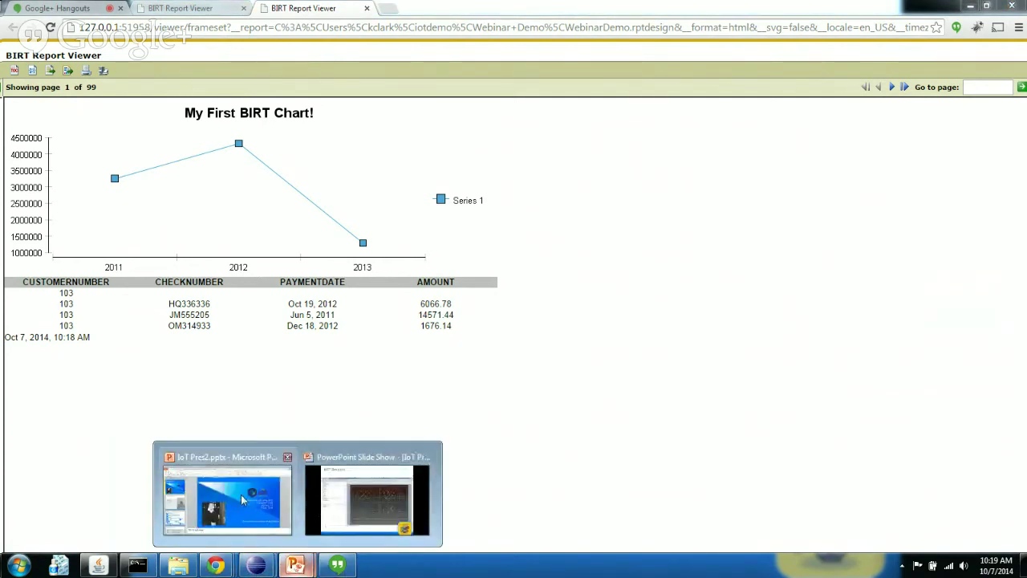
click(272, 500)
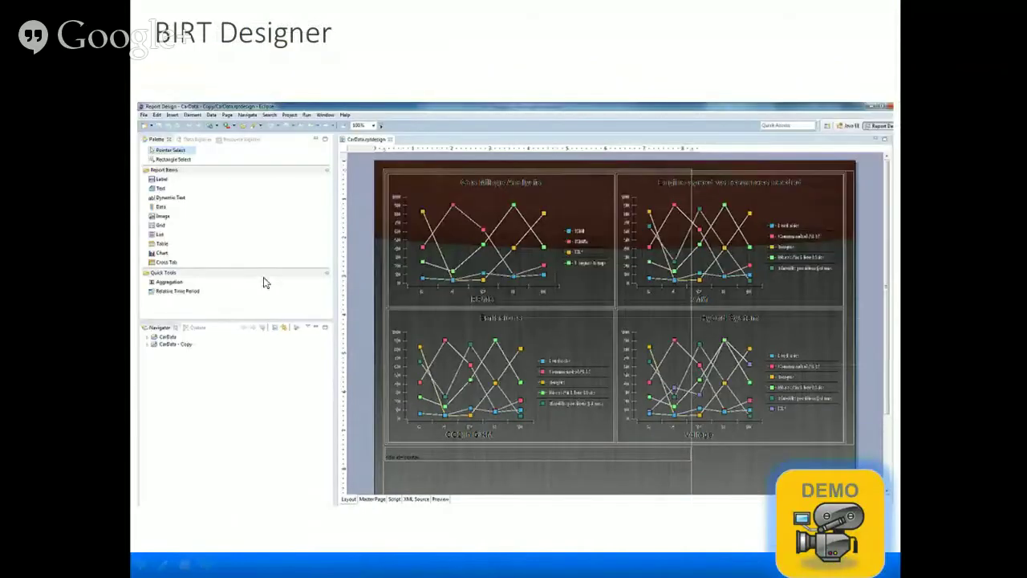
key(Right)
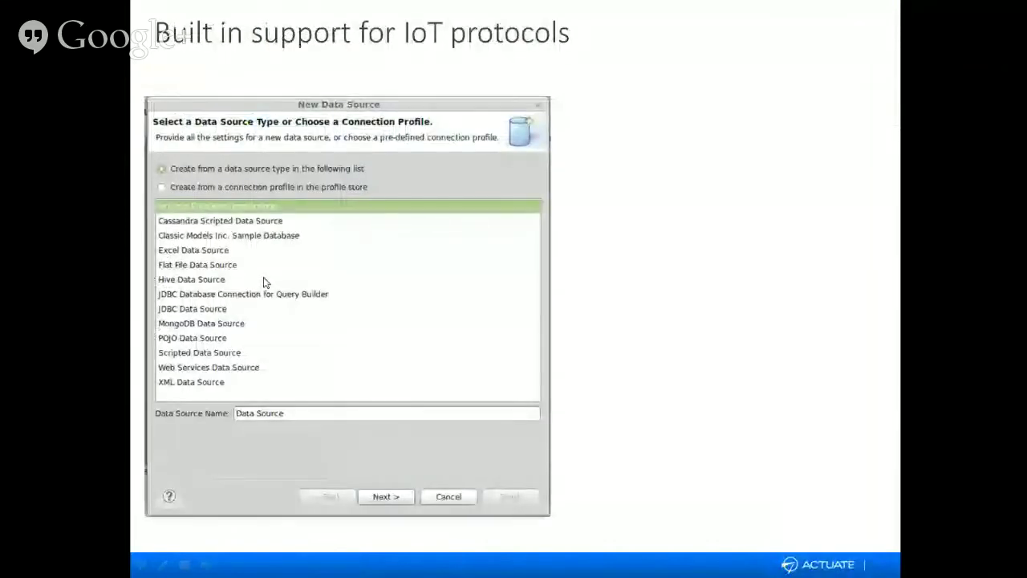